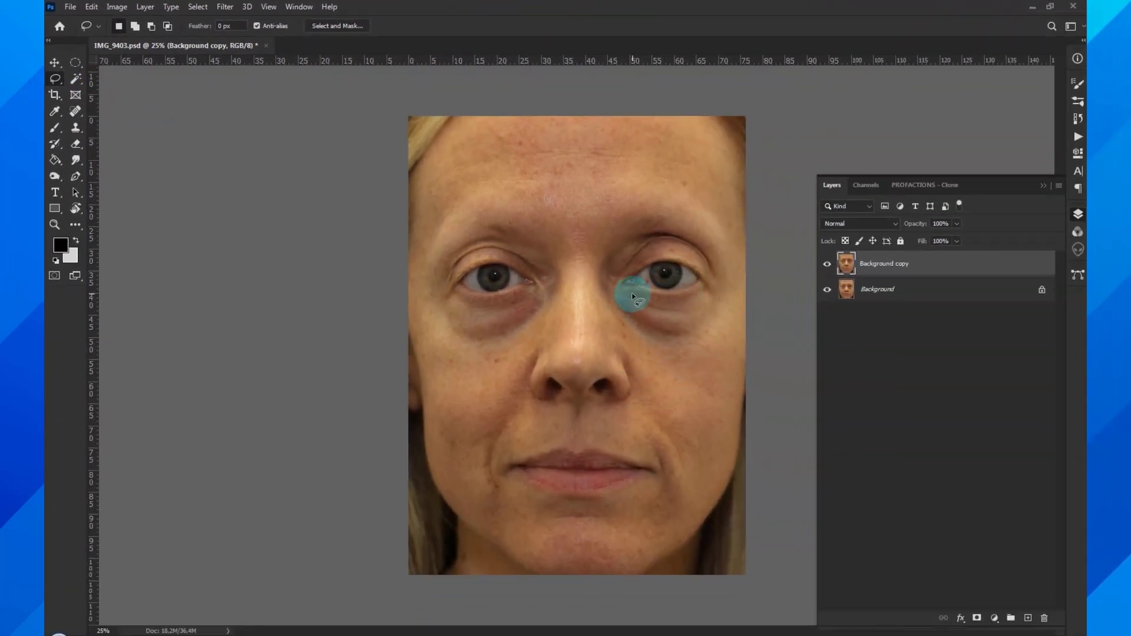
Draw a freehand Lasso selection around the bag and upper cheek beneath the eye on the photo's right side
mouse_move(607, 310)
mouse_down()
mouse_move(618, 354)
mouse_move(654, 389)
mouse_up()
mouse_move(723, 360)
mouse_down()
mouse_move(738, 331)
mouse_move(724, 291)
mouse_up()
drag(646, 300, 626, 295)
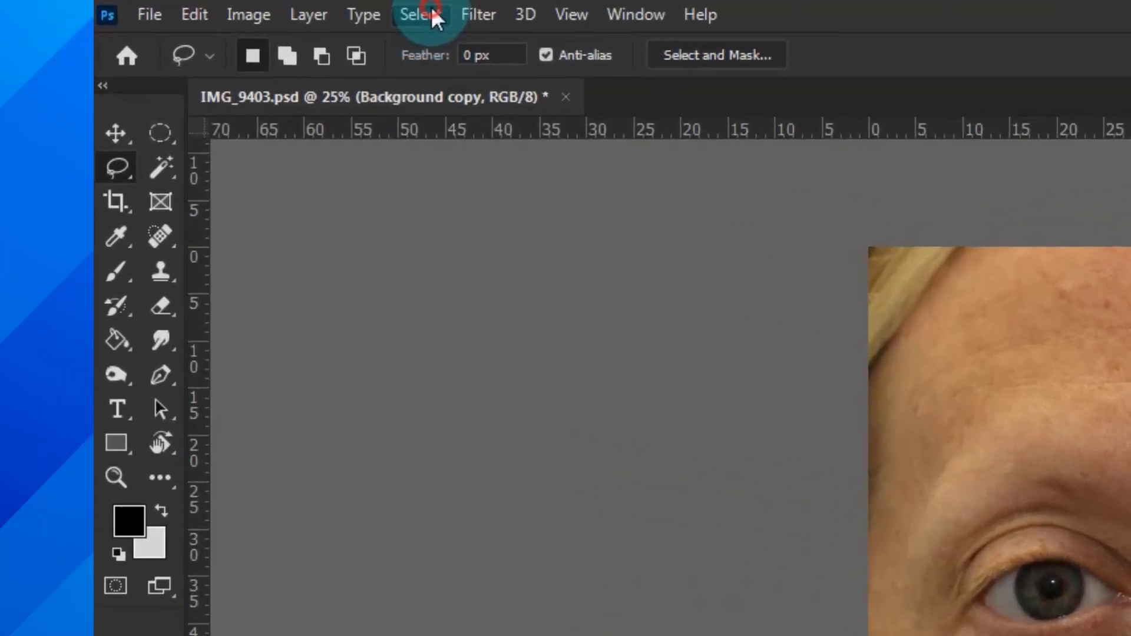
Feather the under-eye selection with a radius of 6 pixels
click(430, 14)
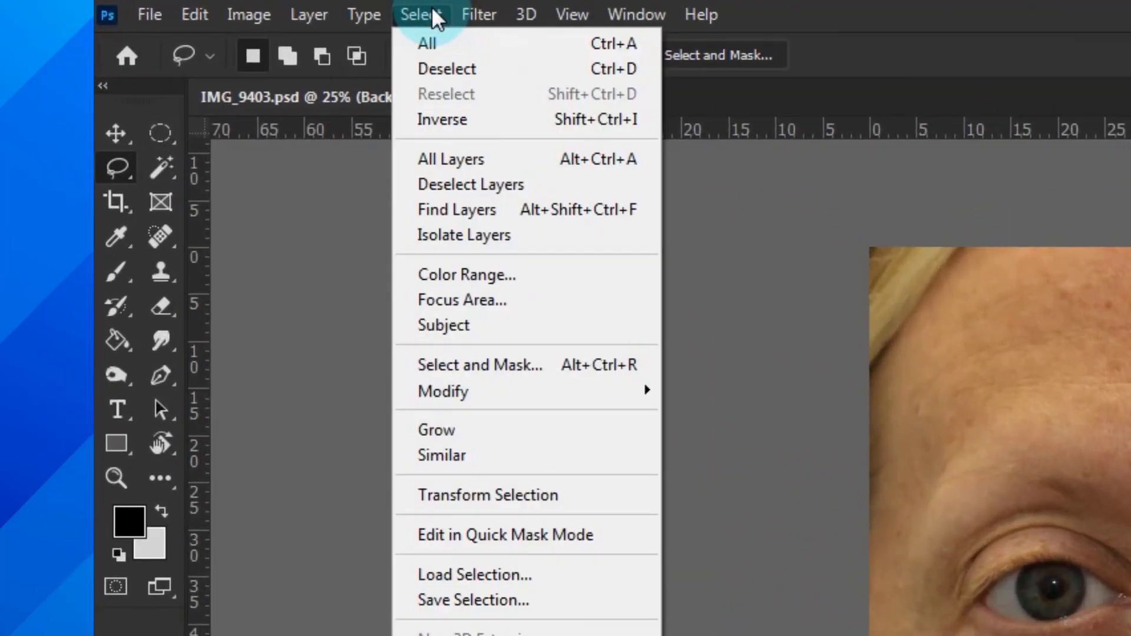
click(515, 391)
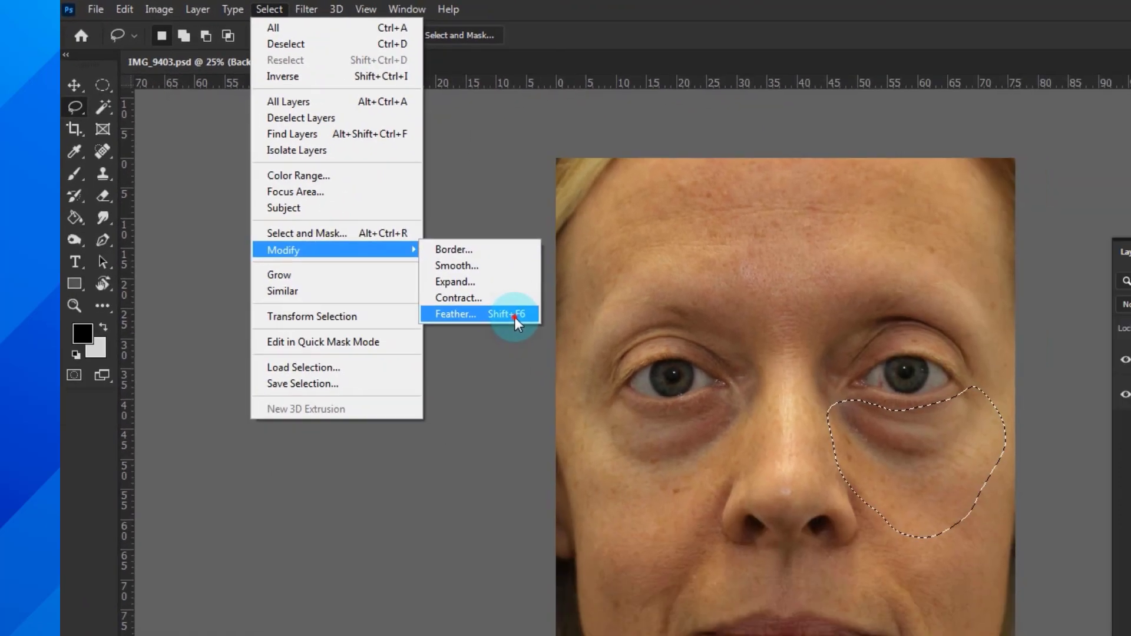
click(515, 317)
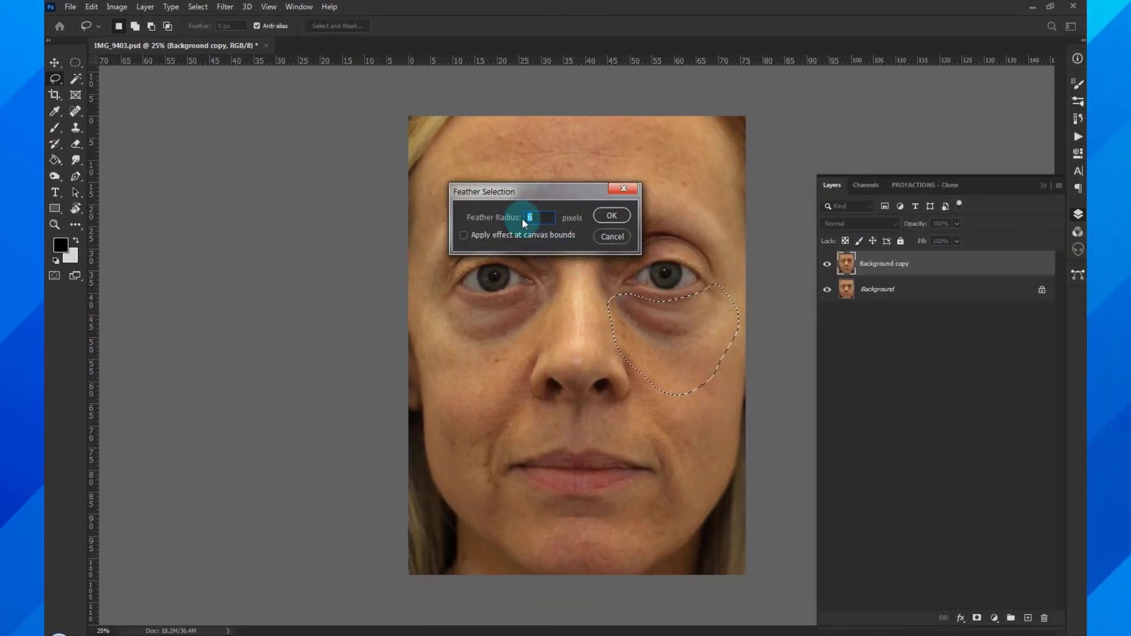
click(604, 210)
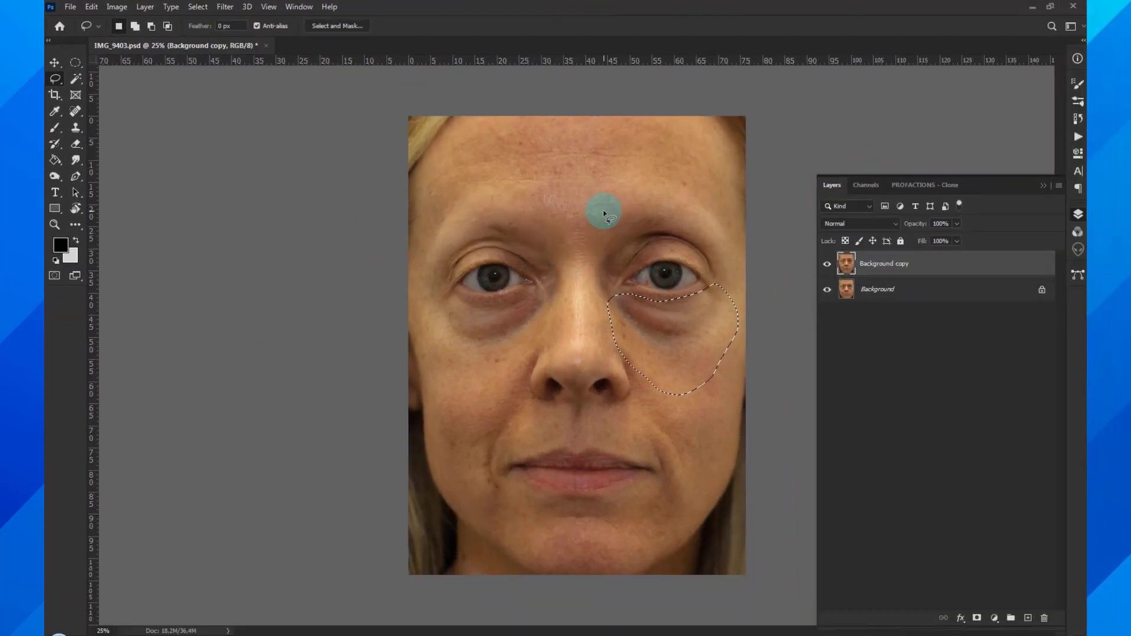
Copy the selected under-eye area to a new layer, duplicate that layer, and clip the duplicate to it
key(ctrl+j)
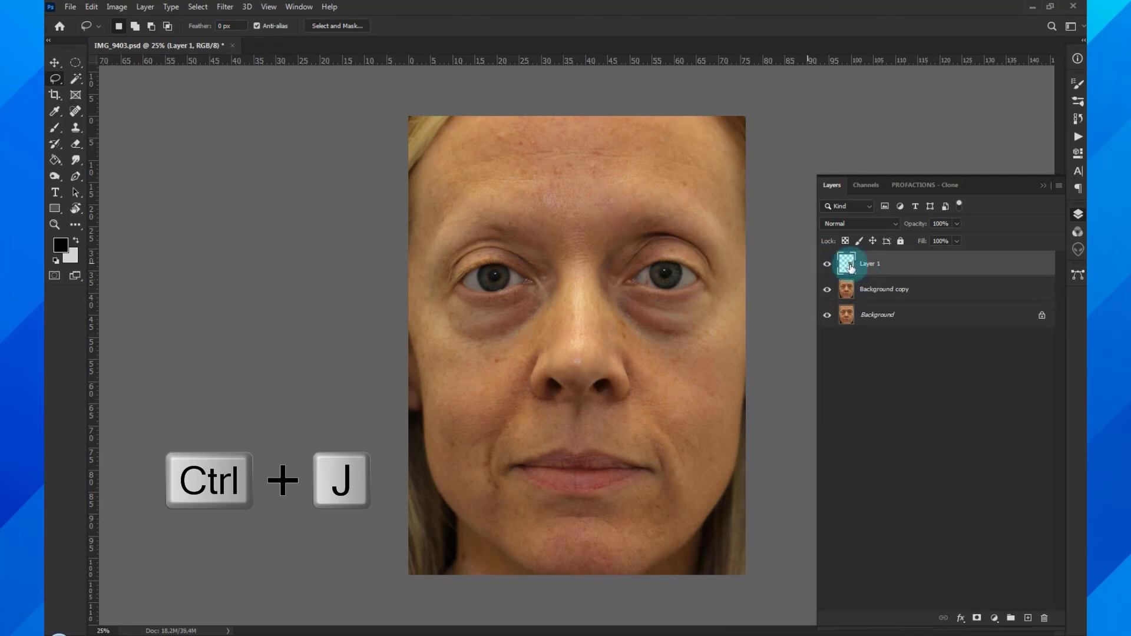
key(ctrl+j)
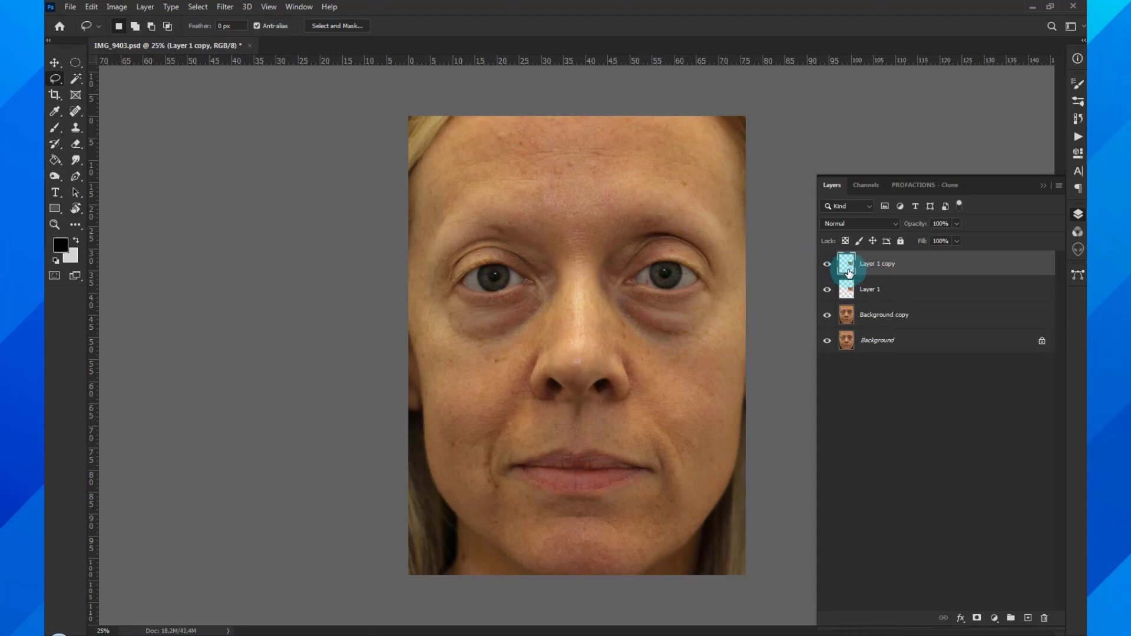
key(ctrl+alt+g)
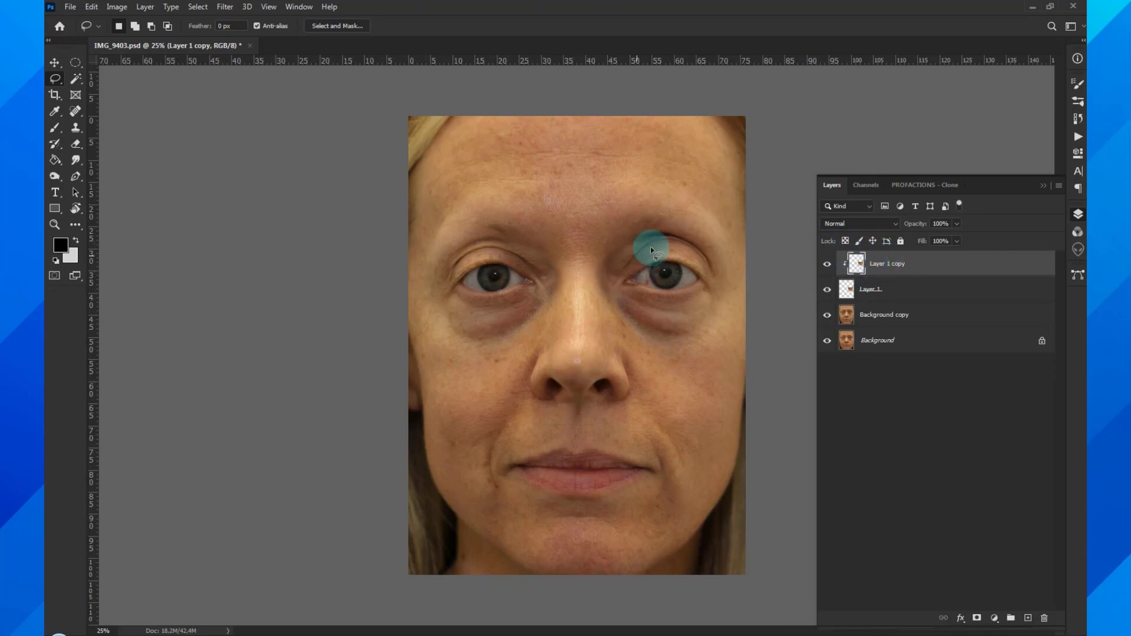
Warp the clipped Layer 1 copy, pulling the smooth cheek skin upward over the bag beneath the eye
key(ctrl+t)
drag(652, 244, 670, 350)
right_click(670, 352)
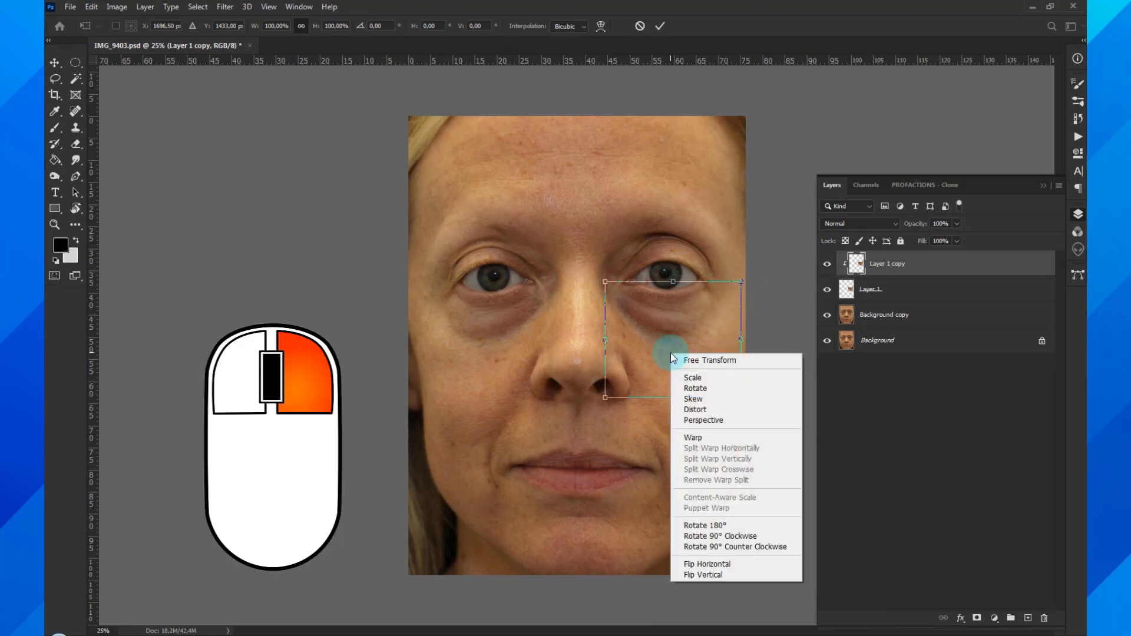
click(711, 437)
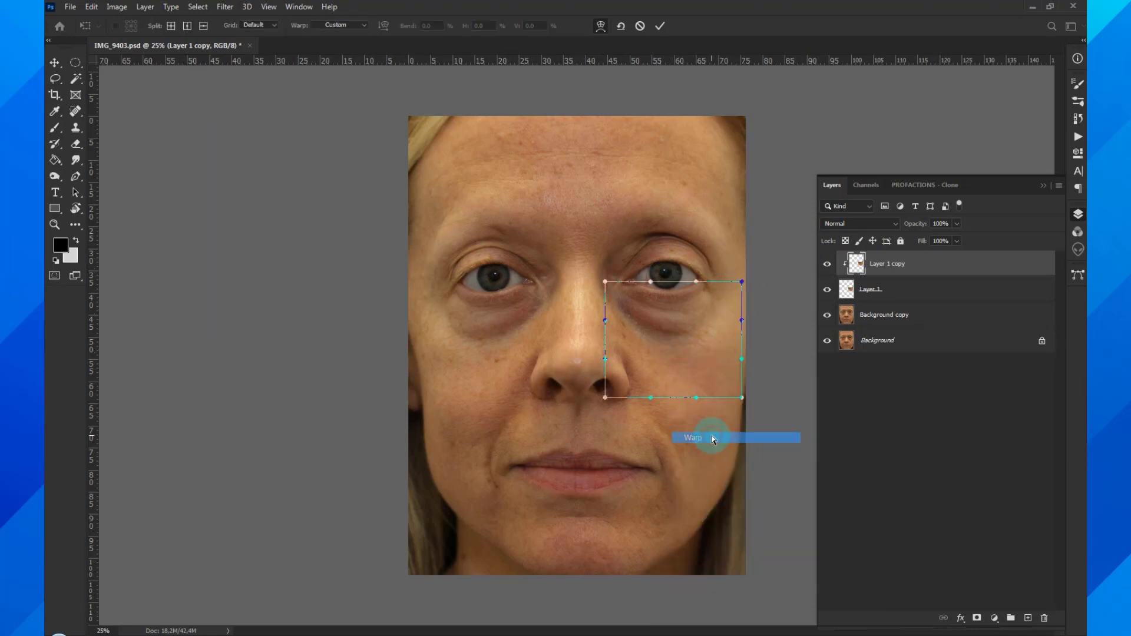
key(ctrl+plus)
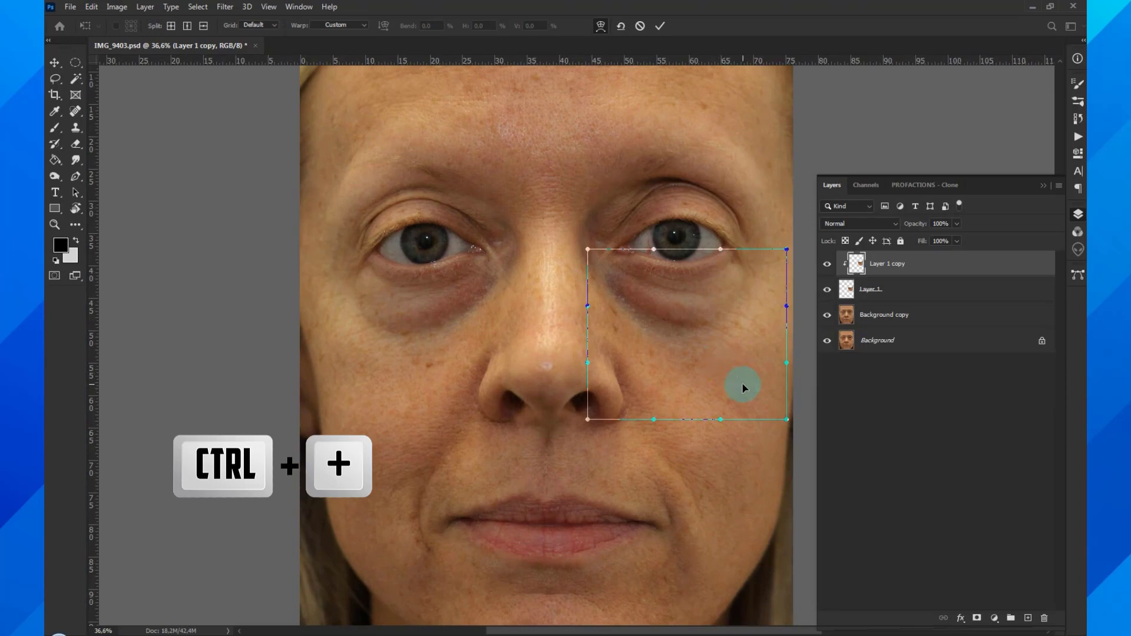
drag(743, 387, 765, 294)
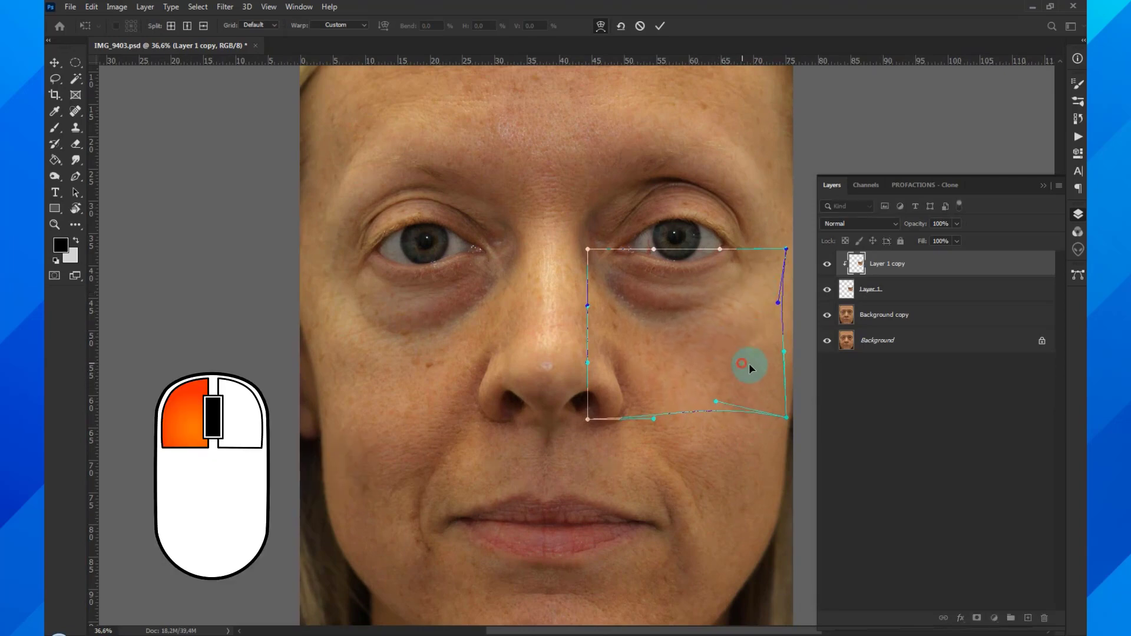
drag(749, 365, 759, 363)
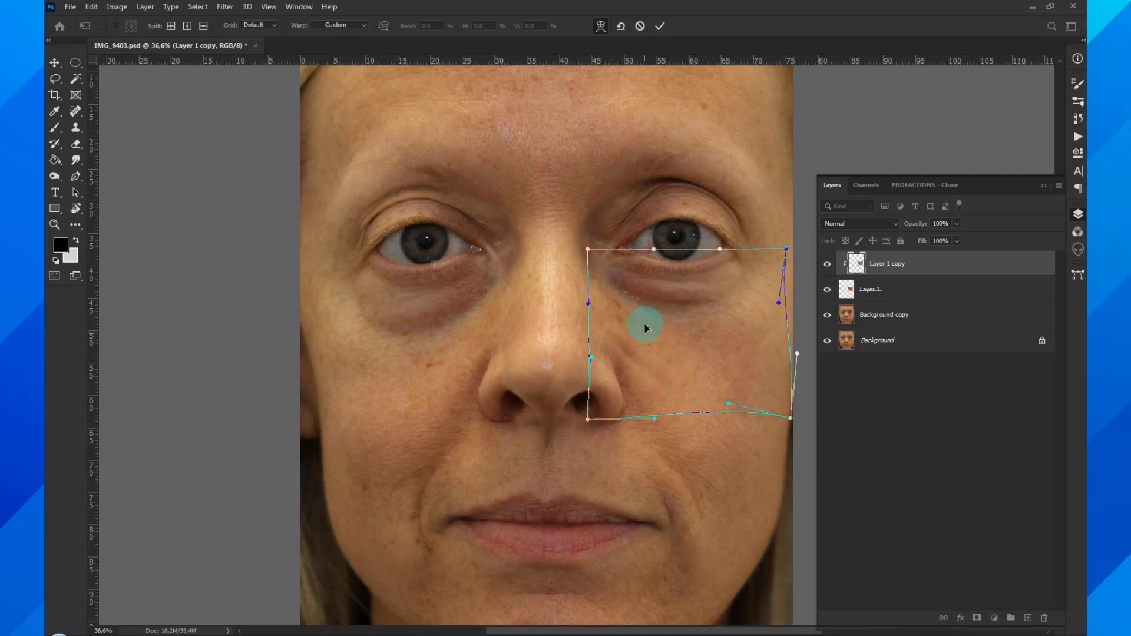
drag(636, 375, 628, 378)
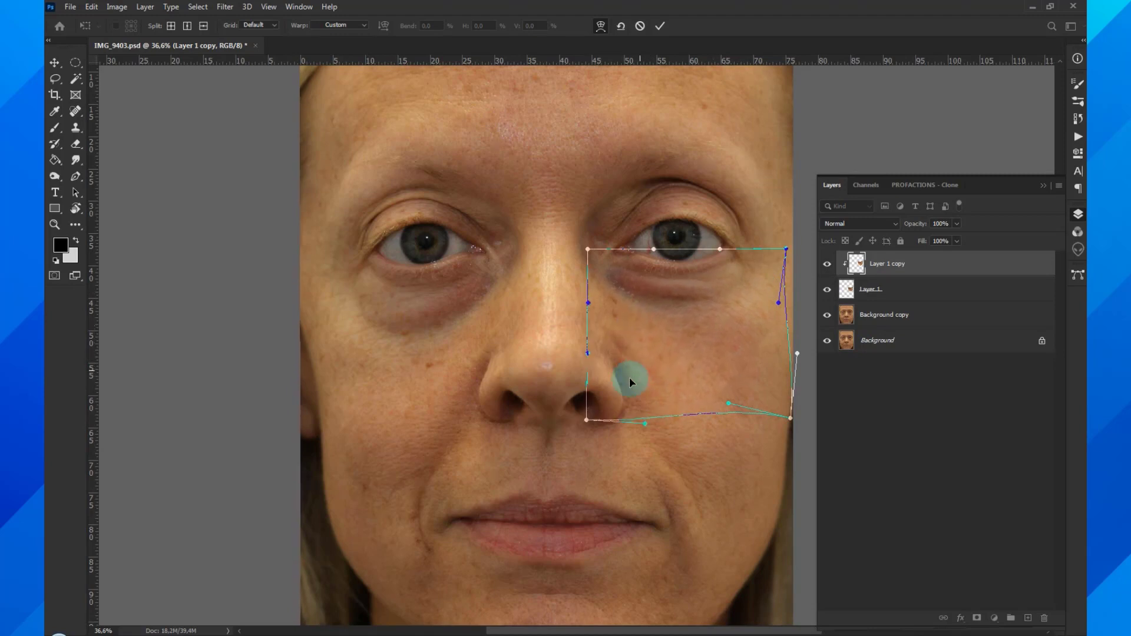
Refine the warp around the inner corner, lower lid and outer cheek until the bag is covered, and apply it
drag(653, 302, 626, 270)
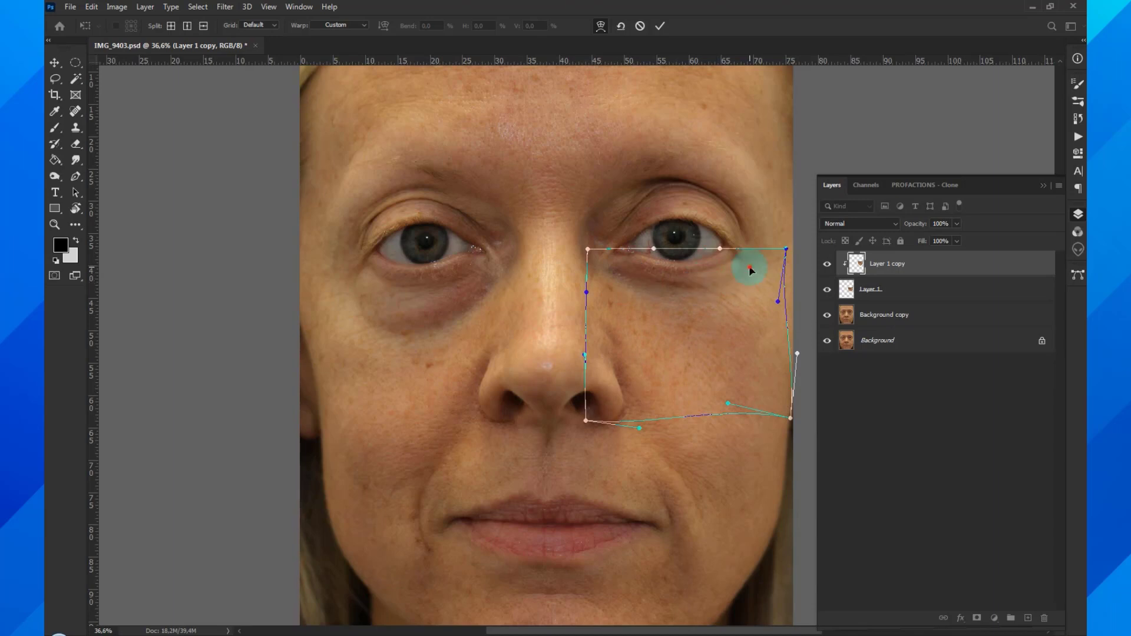
drag(750, 269, 739, 257)
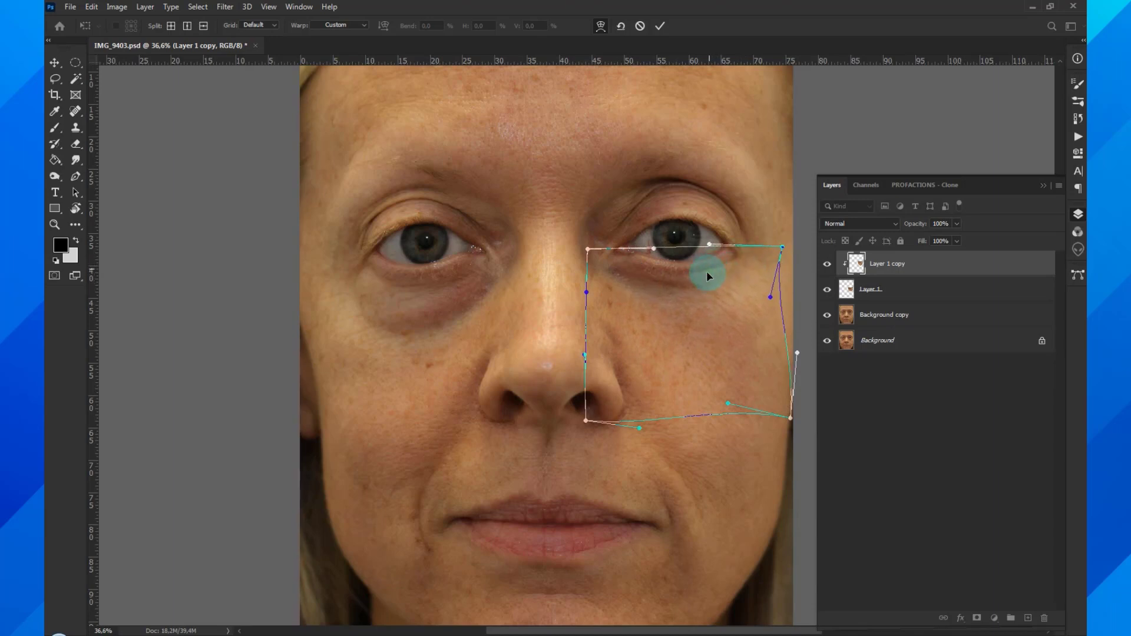
drag(705, 271, 678, 288)
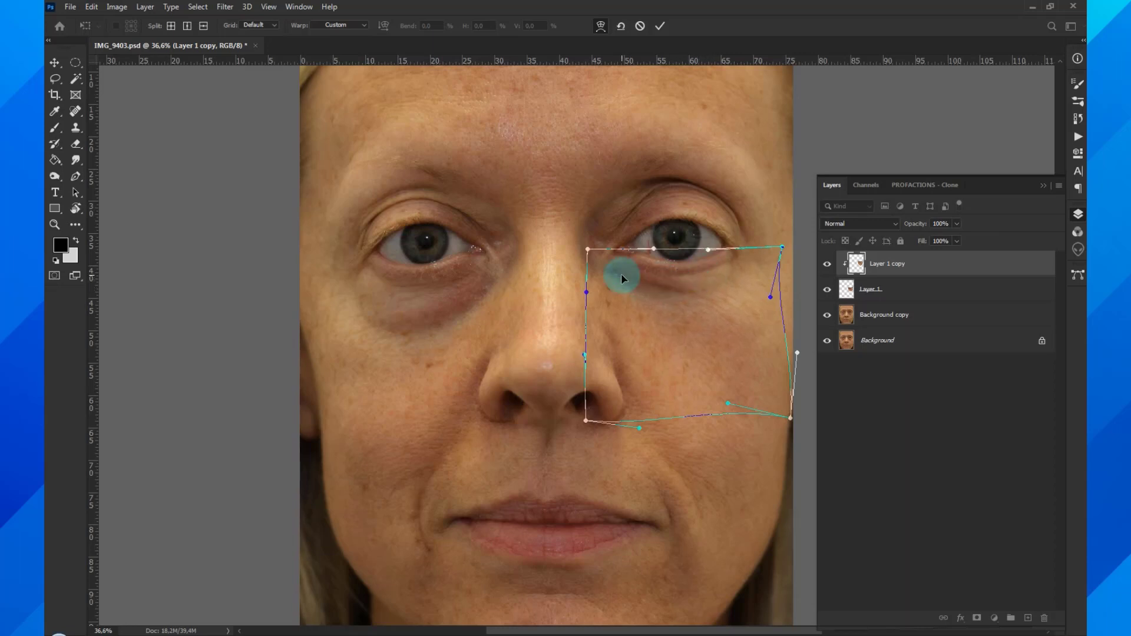
drag(750, 269, 768, 288)
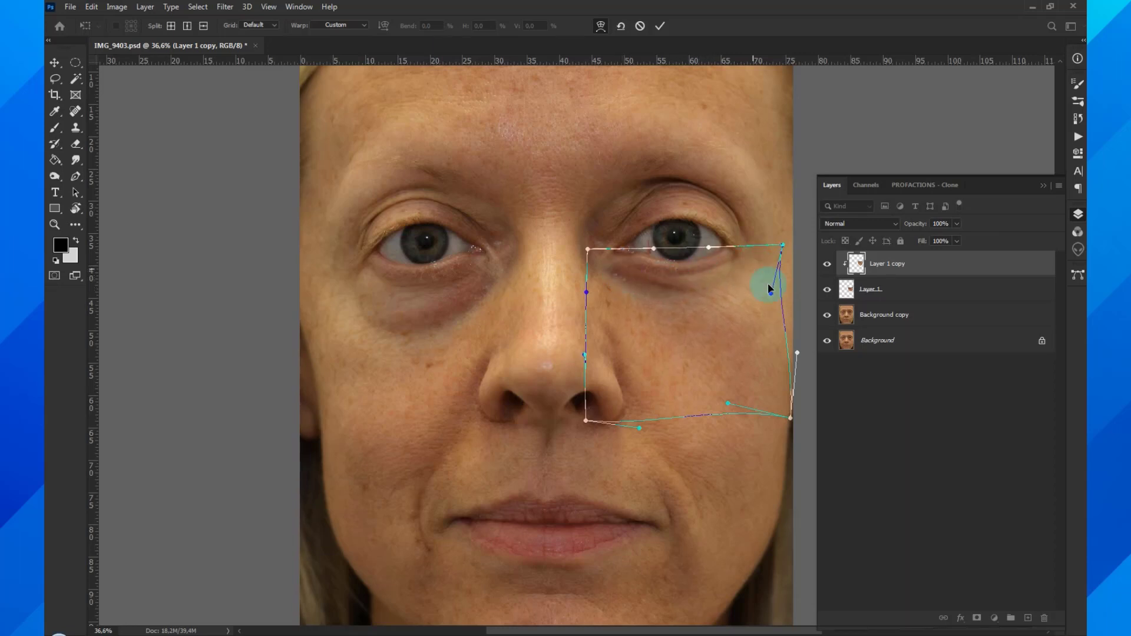
drag(777, 361, 818, 359)
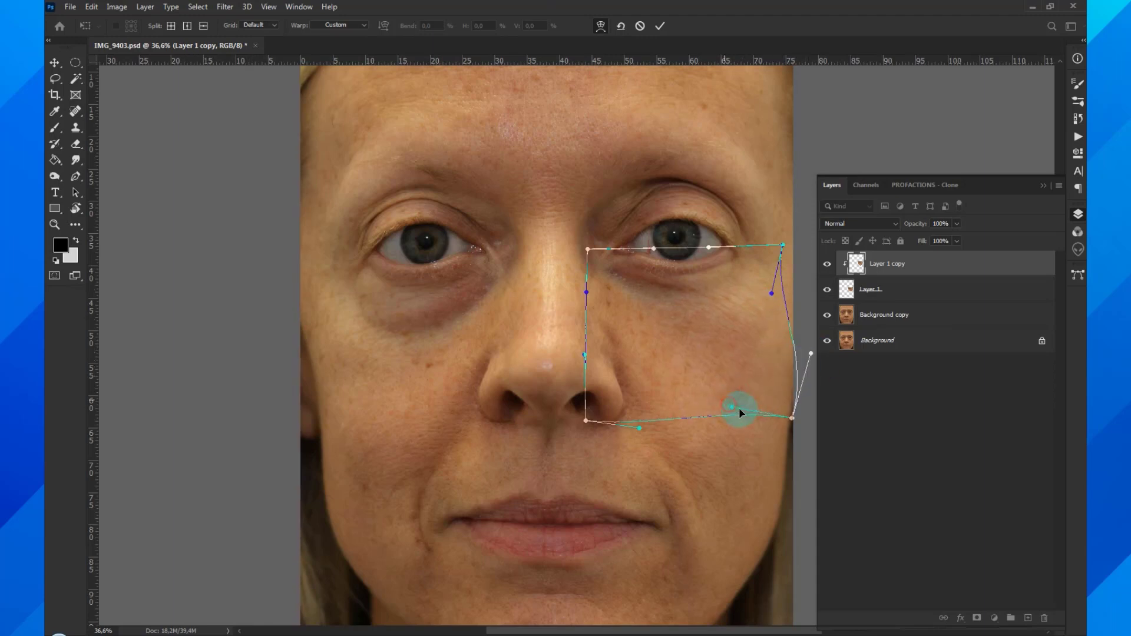
drag(753, 400, 649, 395)
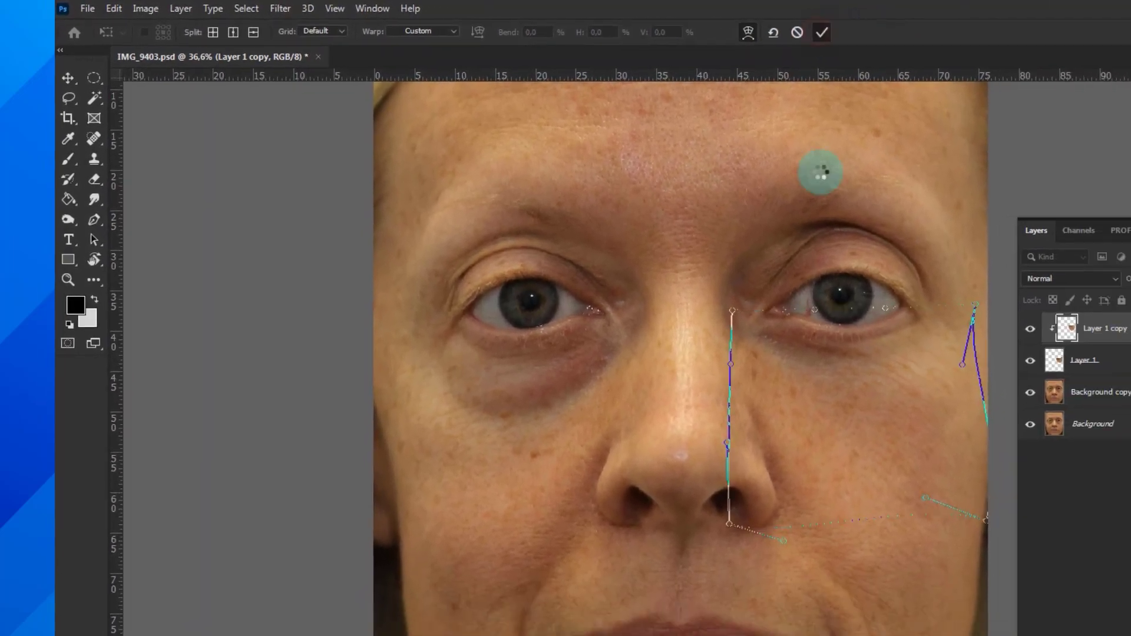
key(Return)
Add a white layer mask to Layer 1 copy and set the foreground colour to black with white as background
key(ctrl+minus)
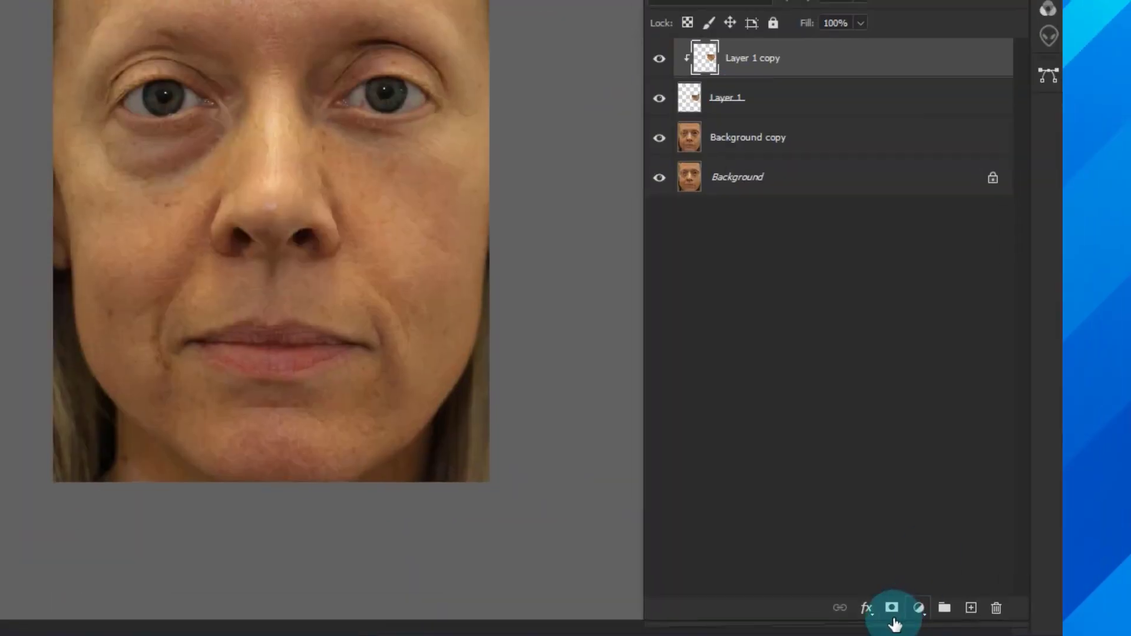
click(892, 608)
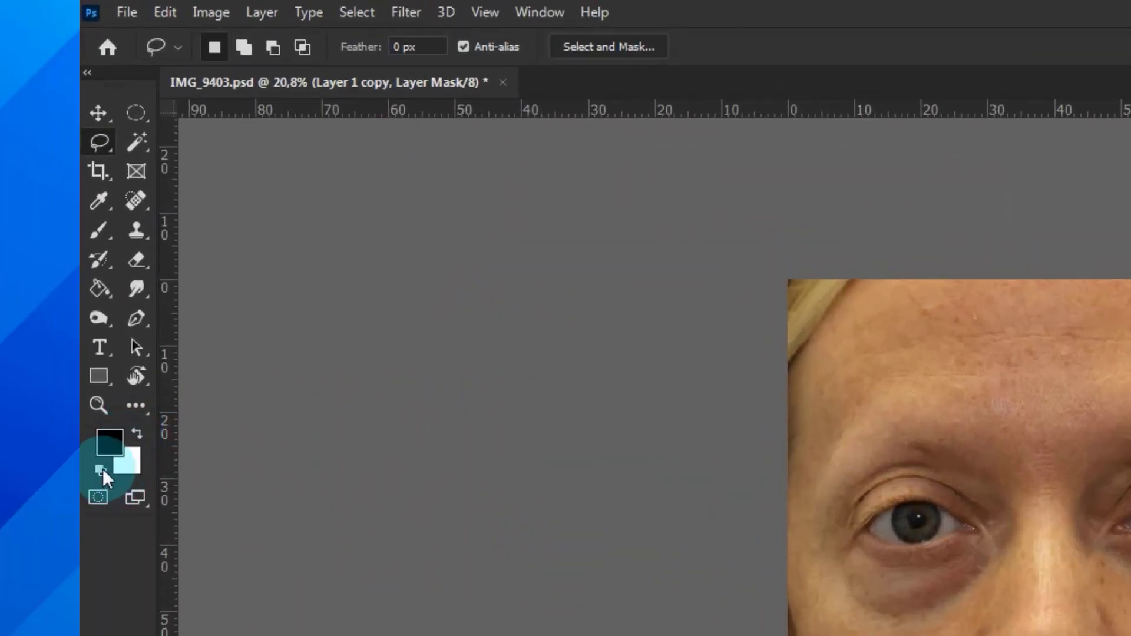
click(101, 470)
click(136, 435)
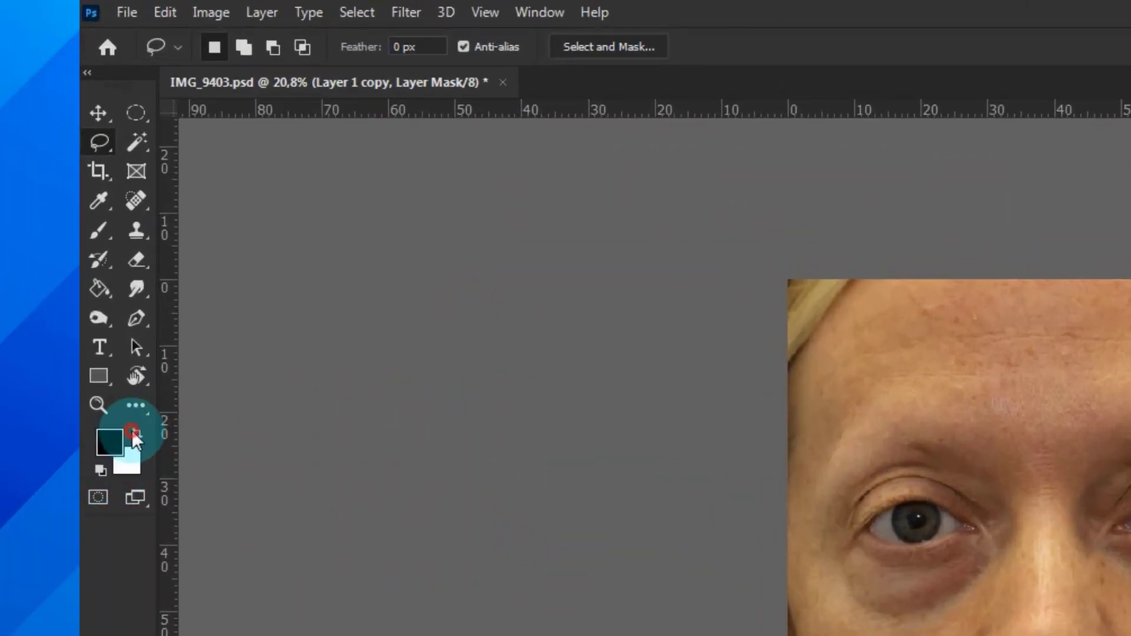
Set the Brush opacity to 29% and paint black on the mask around the outer corner of the retouched eye
click(101, 230)
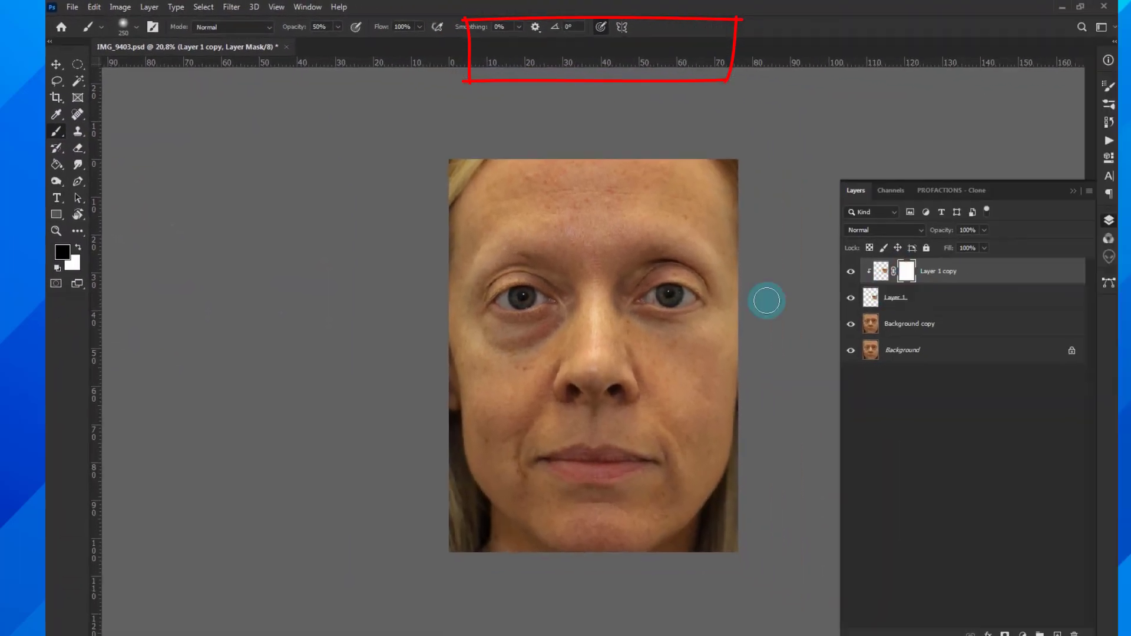
scroll(713, 285, up, 1)
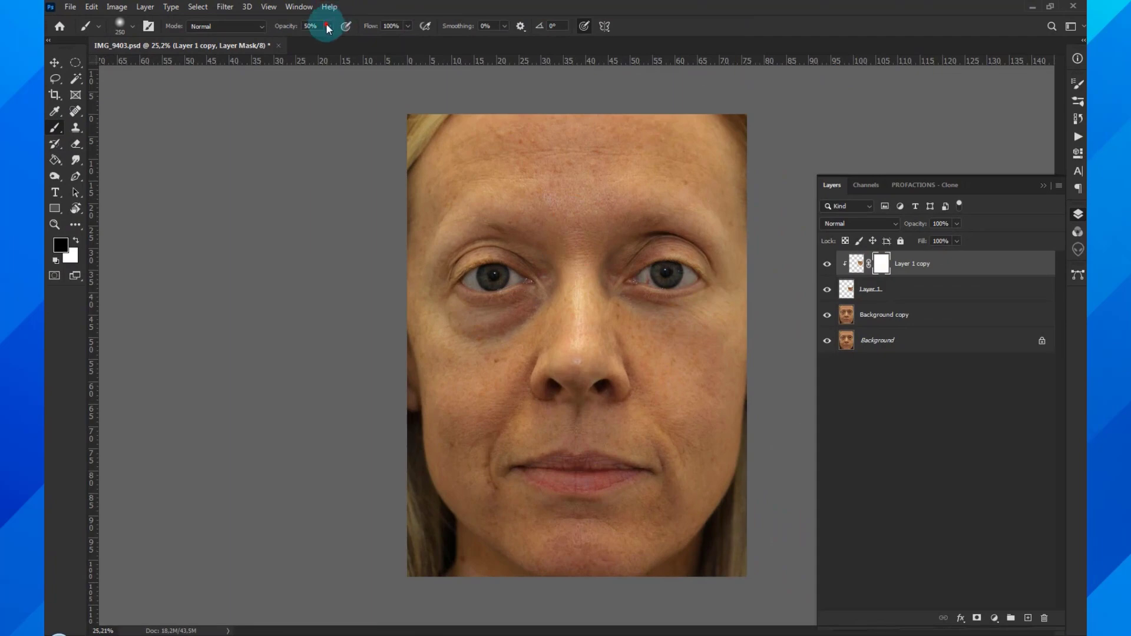
drag(327, 26, 316, 37)
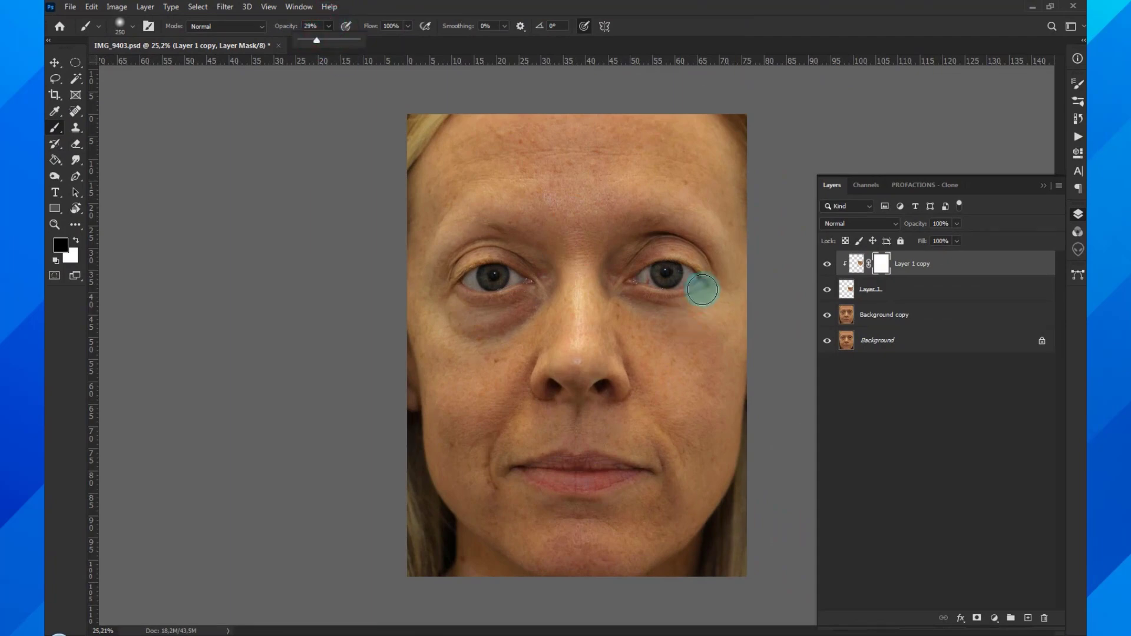
mouse_move(704, 289)
mouse_down()
mouse_move(679, 288)
mouse_move(689, 287)
mouse_up()
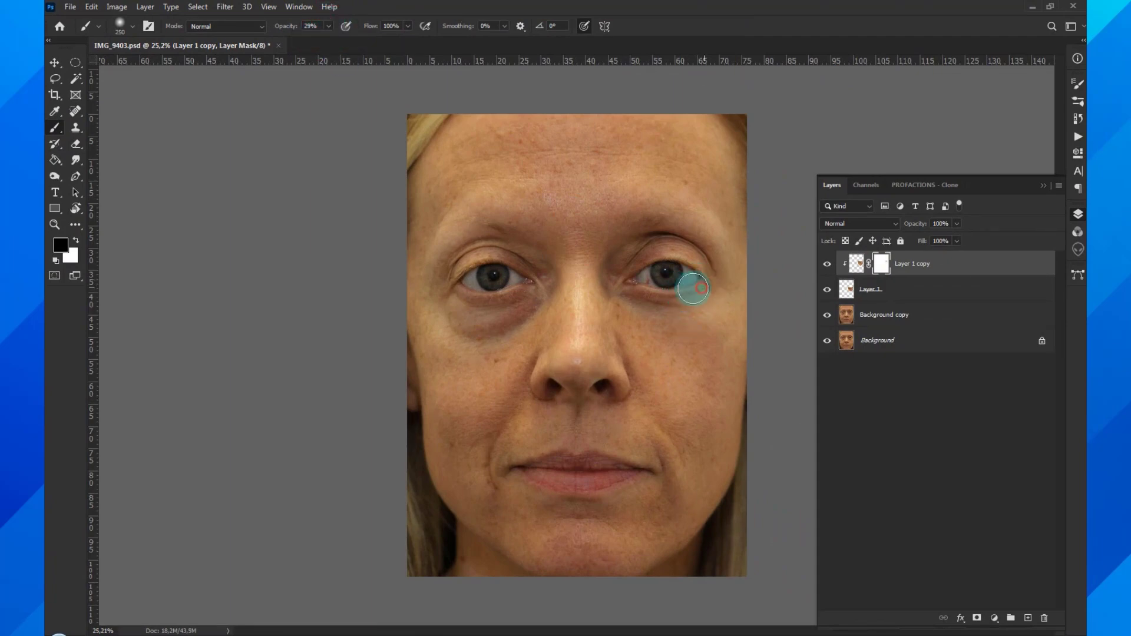
right_click(727, 231)
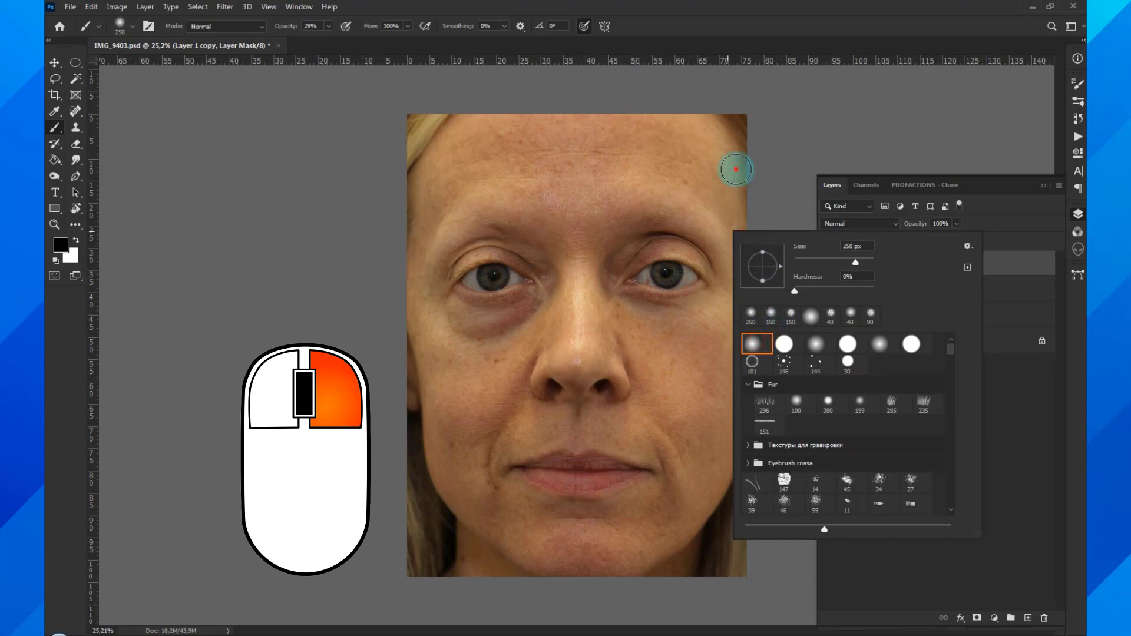
key(Escape)
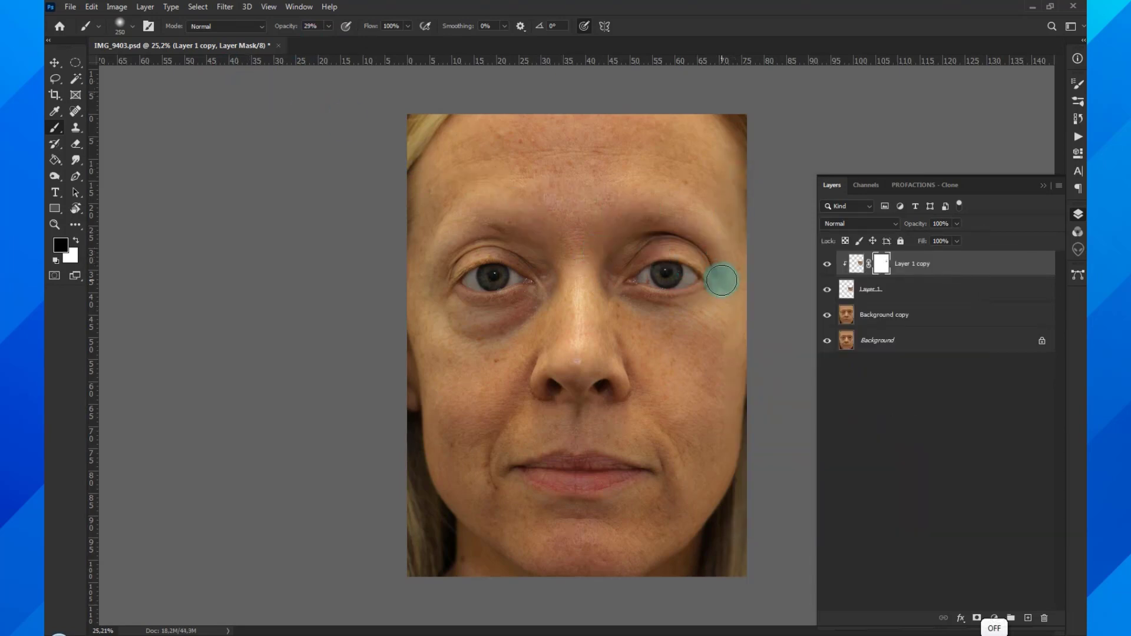
Reduce the brush size to 91 px and paint the mask along the outer lower lid to restore its edge
right_click(724, 268)
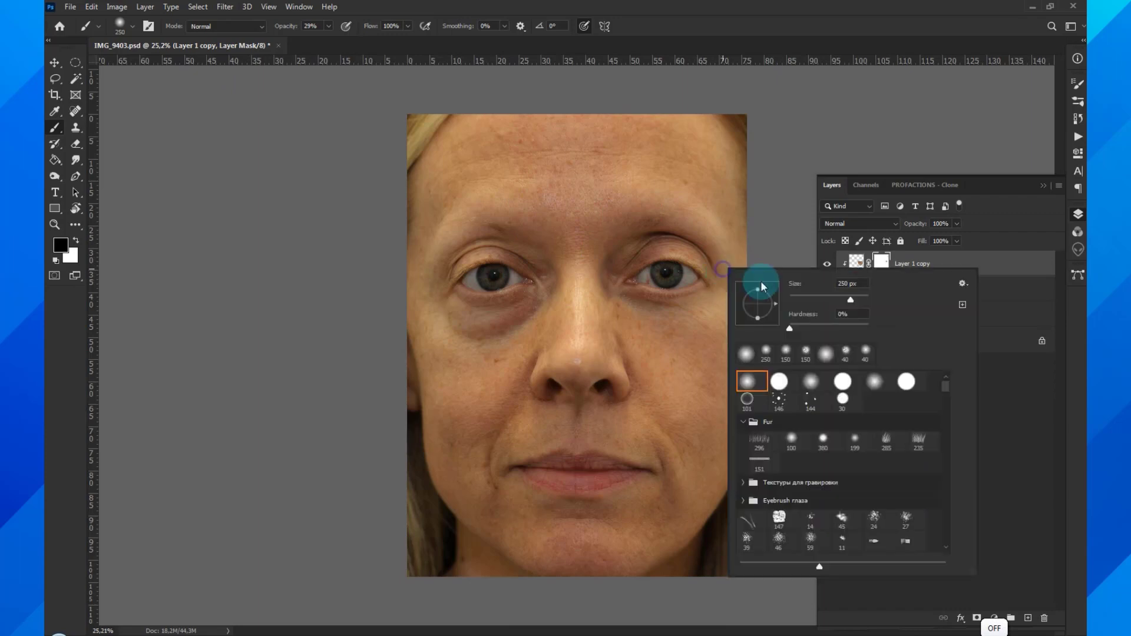
click(812, 299)
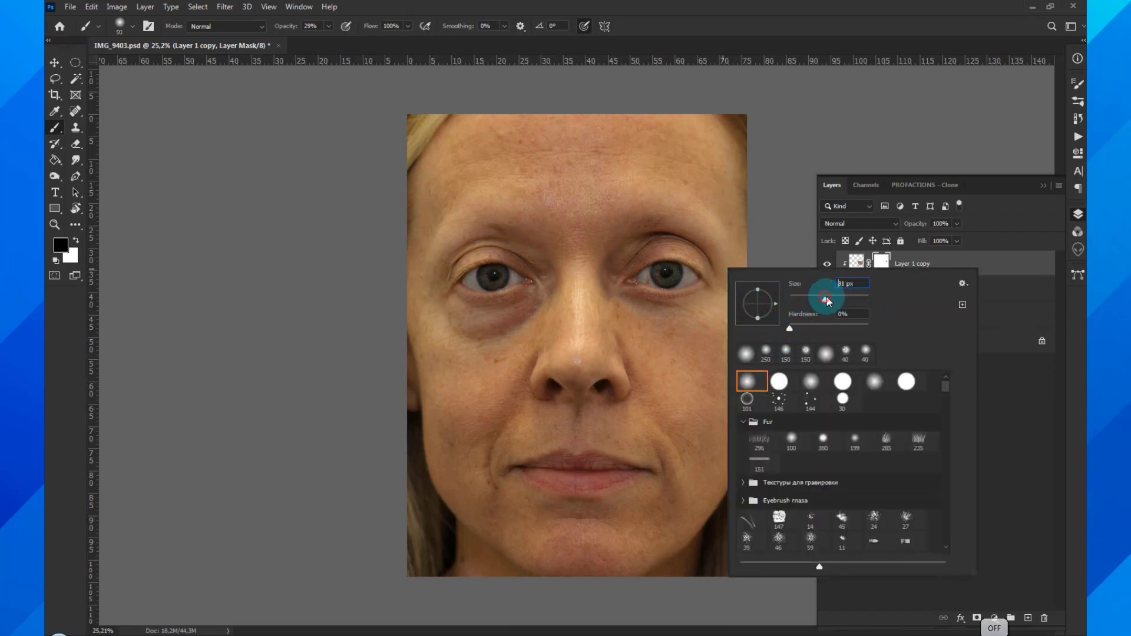
key(Return)
key(ctrl+plus)
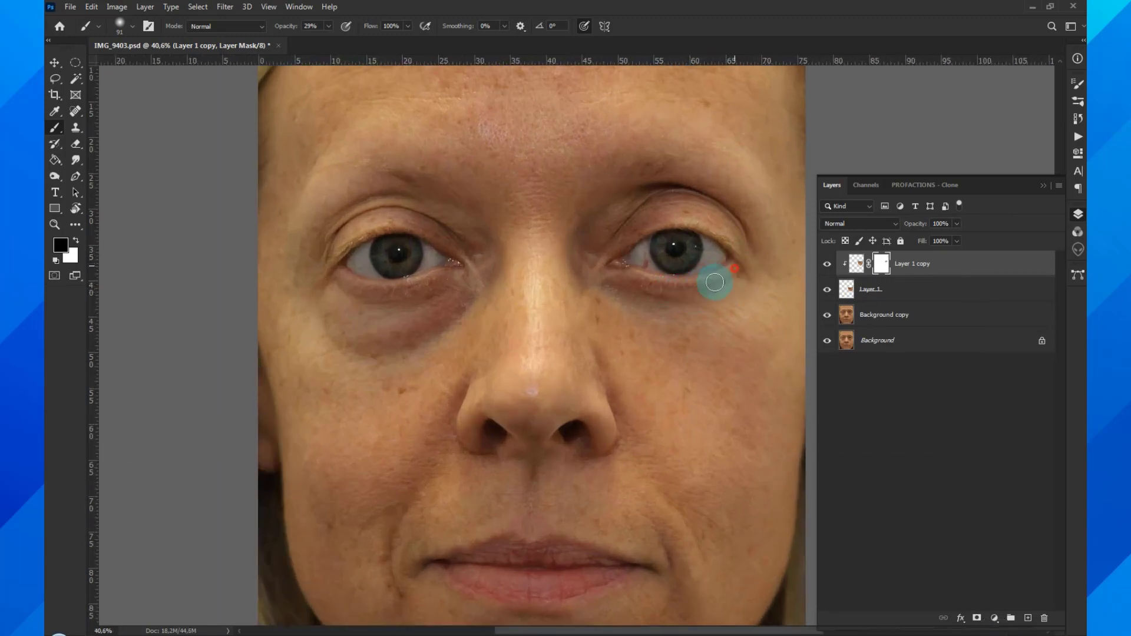
right_click(756, 264)
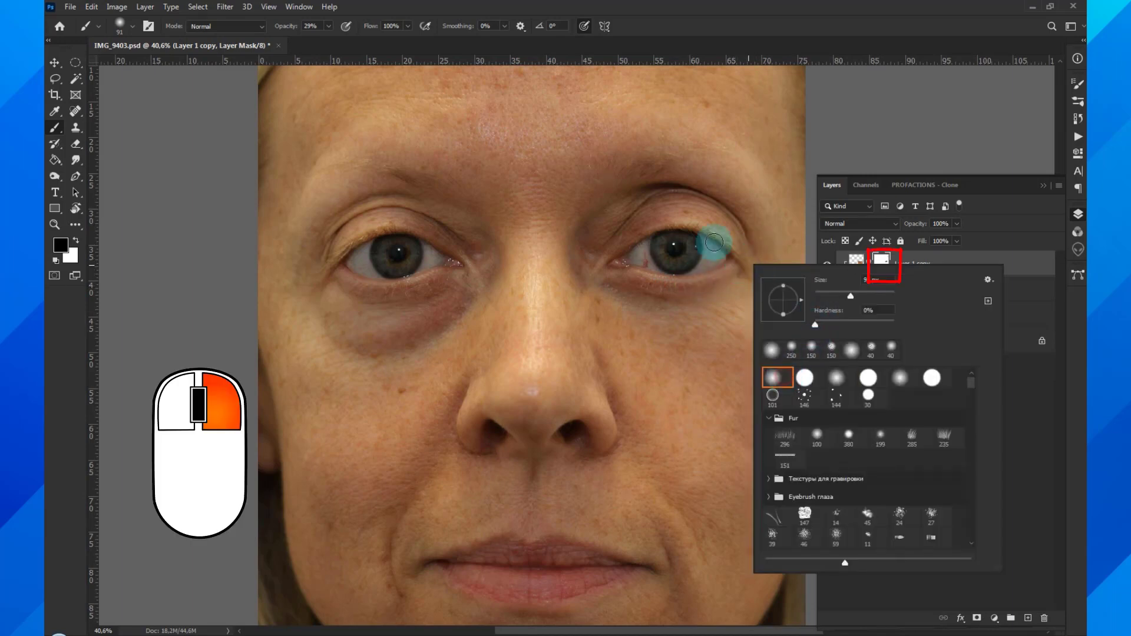
click(733, 265)
mouse_move(740, 270)
mouse_down()
mouse_move(689, 299)
mouse_move(697, 294)
mouse_up()
Paint the mask along the outer cheek beside the retouched eye to blend the warped skin's edge
scroll(663, 240, down, 3)
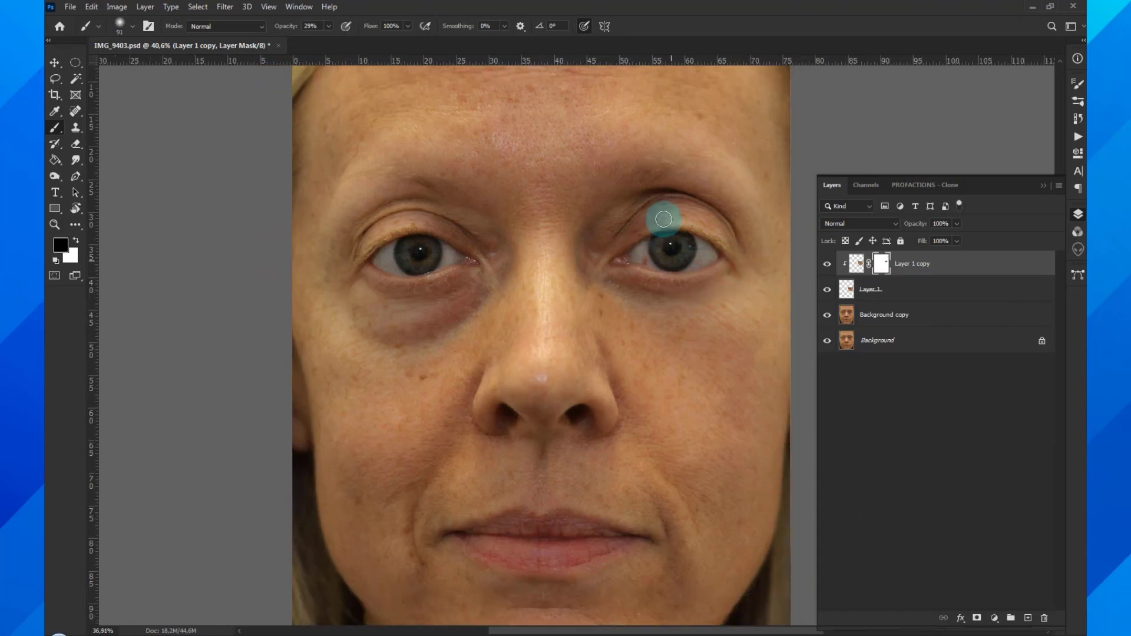
scroll(744, 346, up, 2)
drag(755, 330, 737, 373)
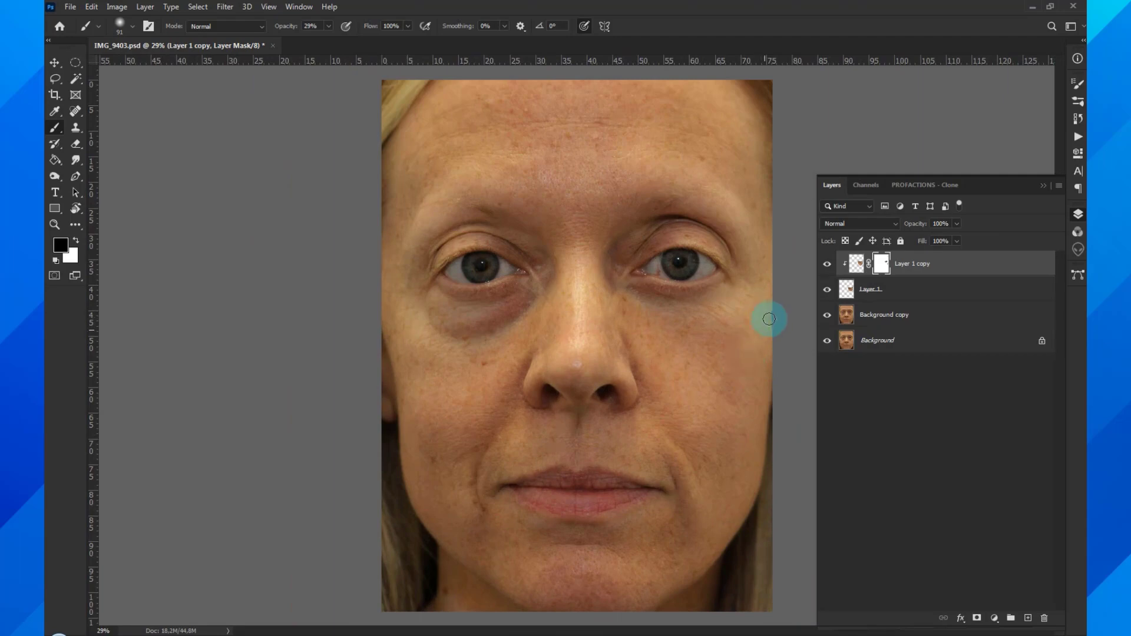
Paint the mask farther down the outer cheek to finish blending the warped skin on that side
drag(776, 306, 746, 366)
scroll(532, 278, down, 5)
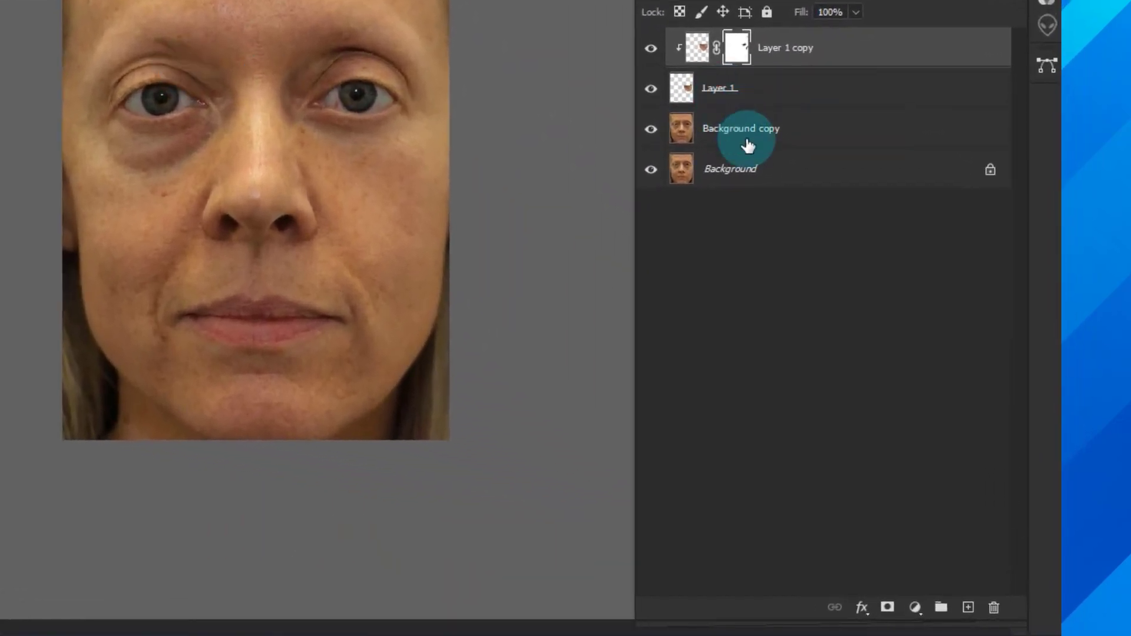
On Background copy, draw a freehand Lasso selection around the other eye's bag and the cheek skin below it
click(762, 165)
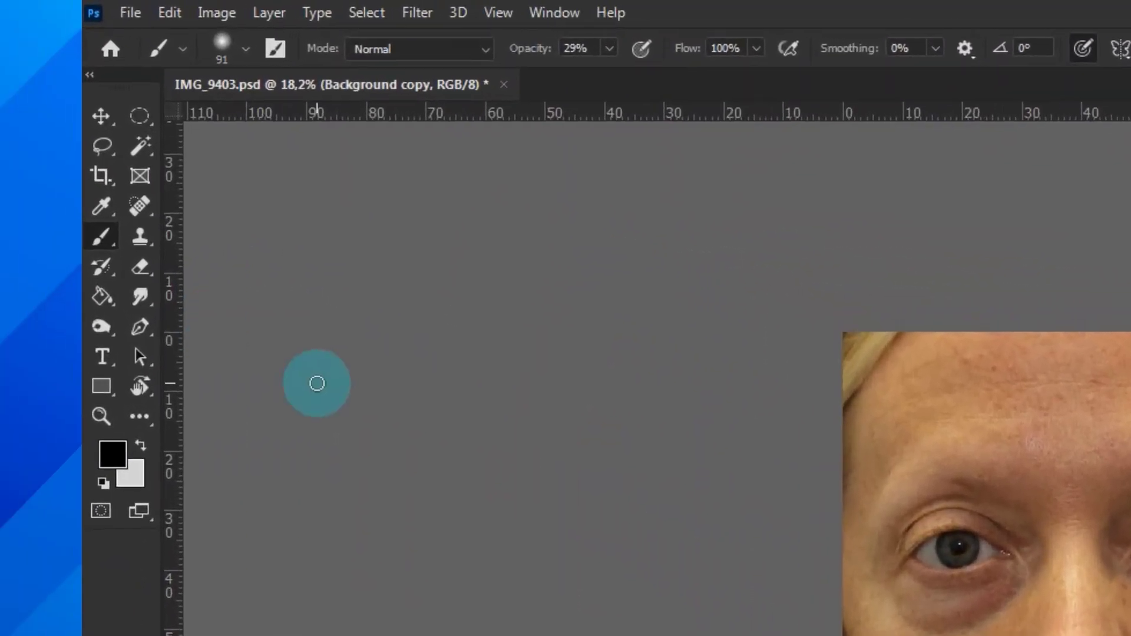
click(102, 146)
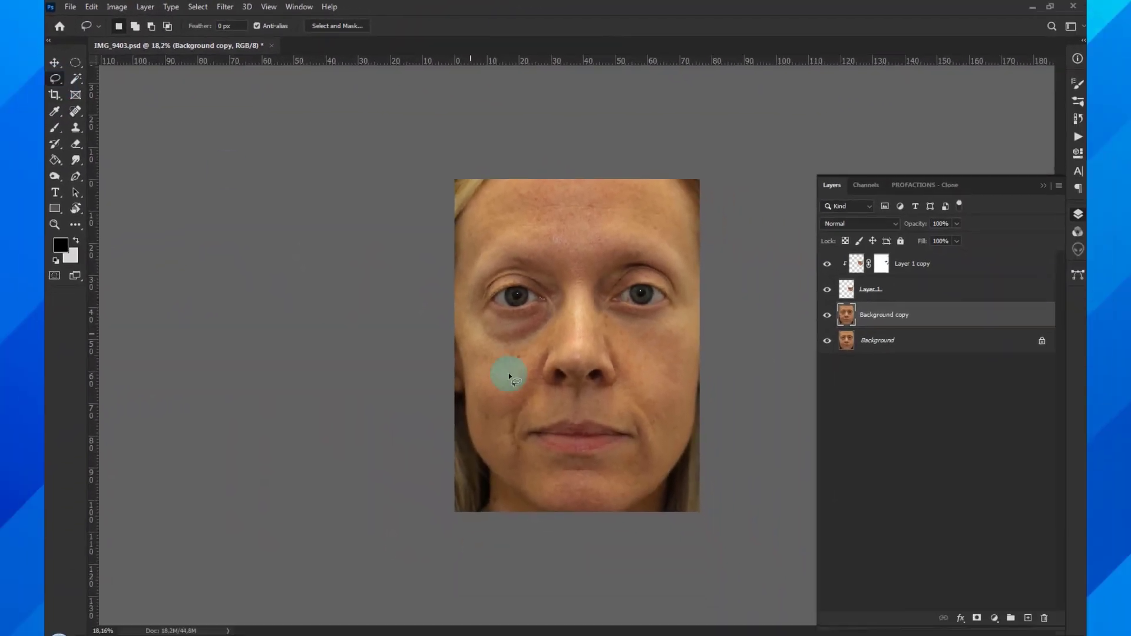
key(ctrl+plus)
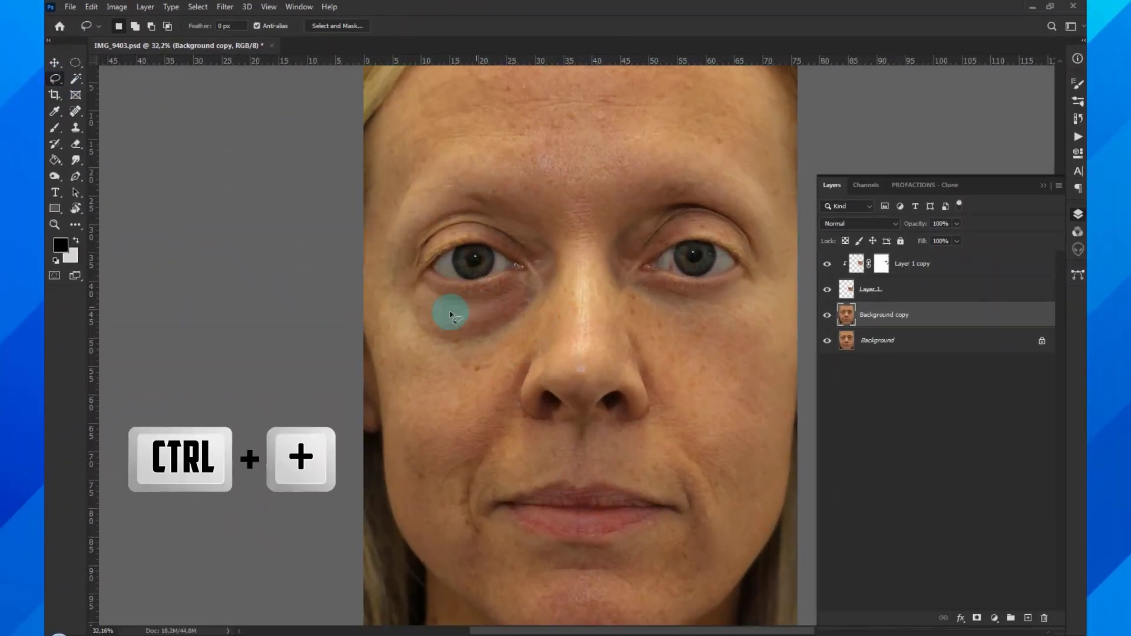
drag(411, 274, 419, 284)
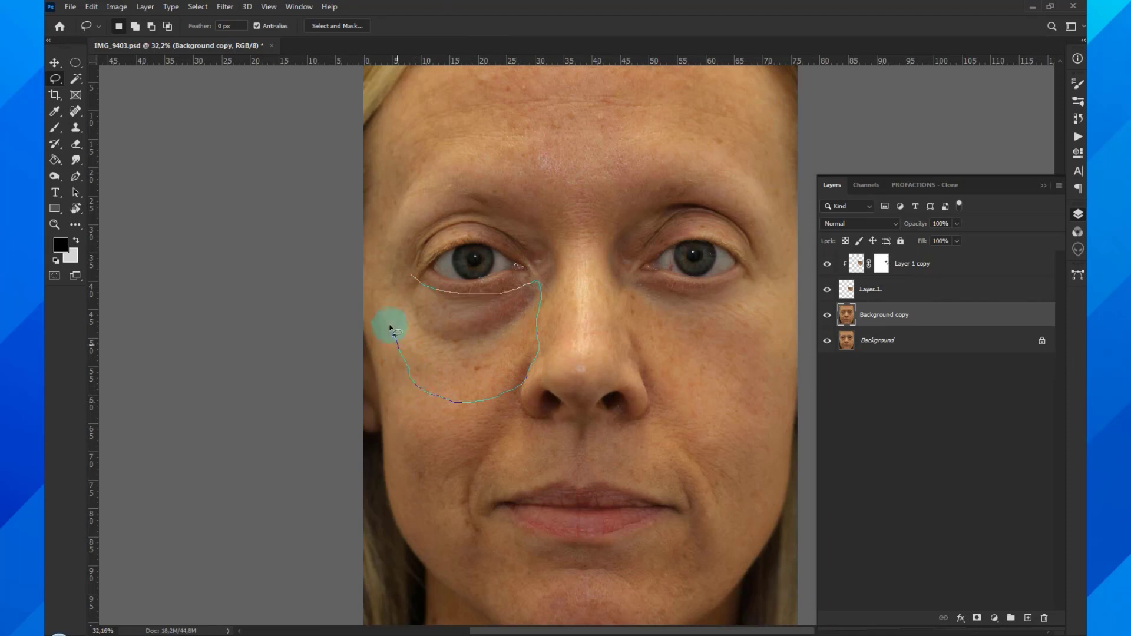
drag(390, 328, 401, 285)
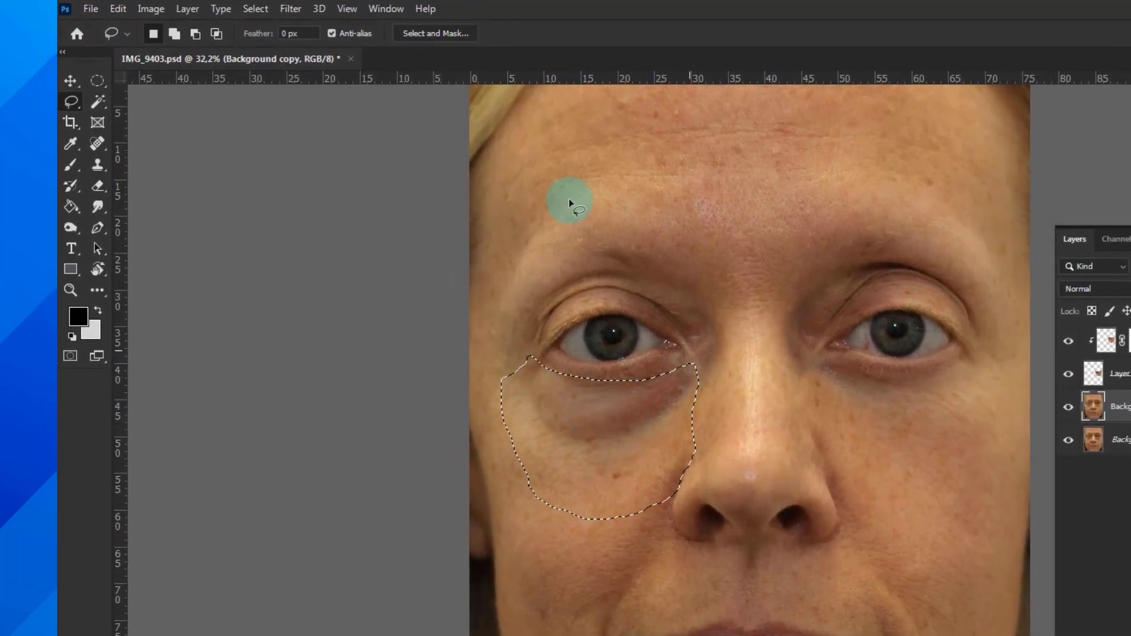
Feather the under-eye selection by 6 pixels
click(255, 8)
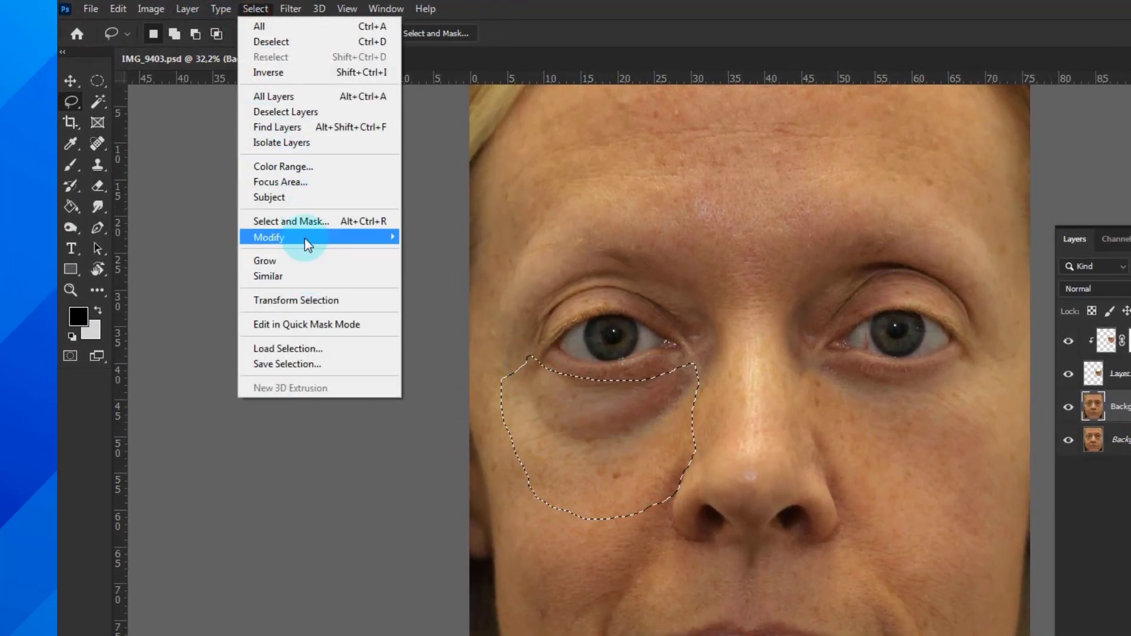
mouse_move(305, 238)
click(462, 297)
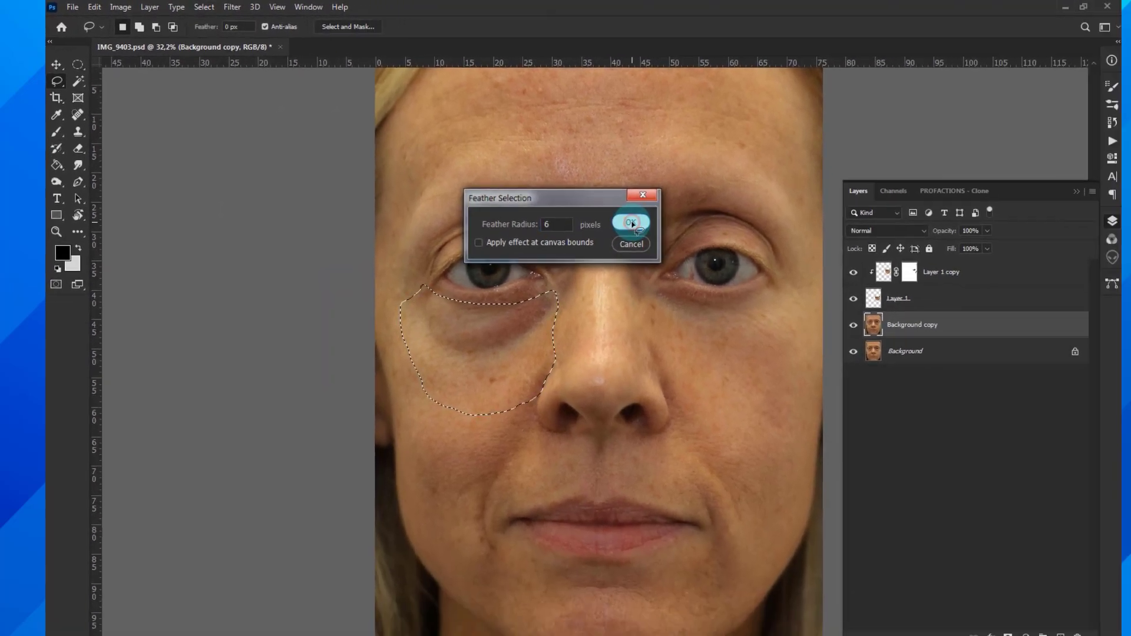
click(789, 278)
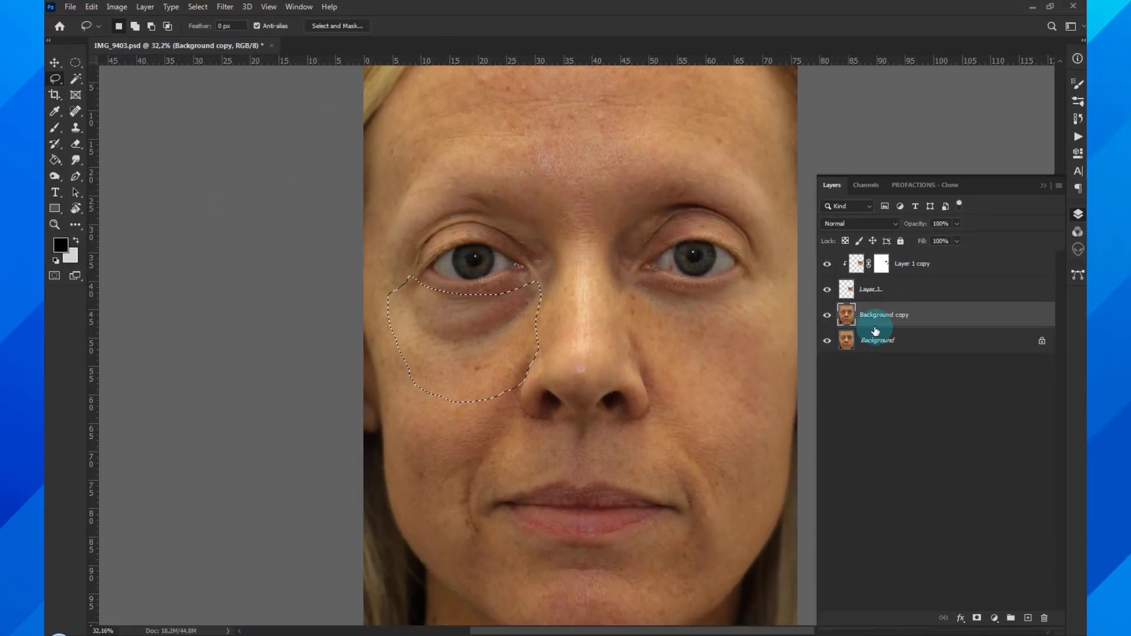
Copy the selected skin to a new layer, duplicate that layer, and clip the duplicate to it
key(ctrl+j)
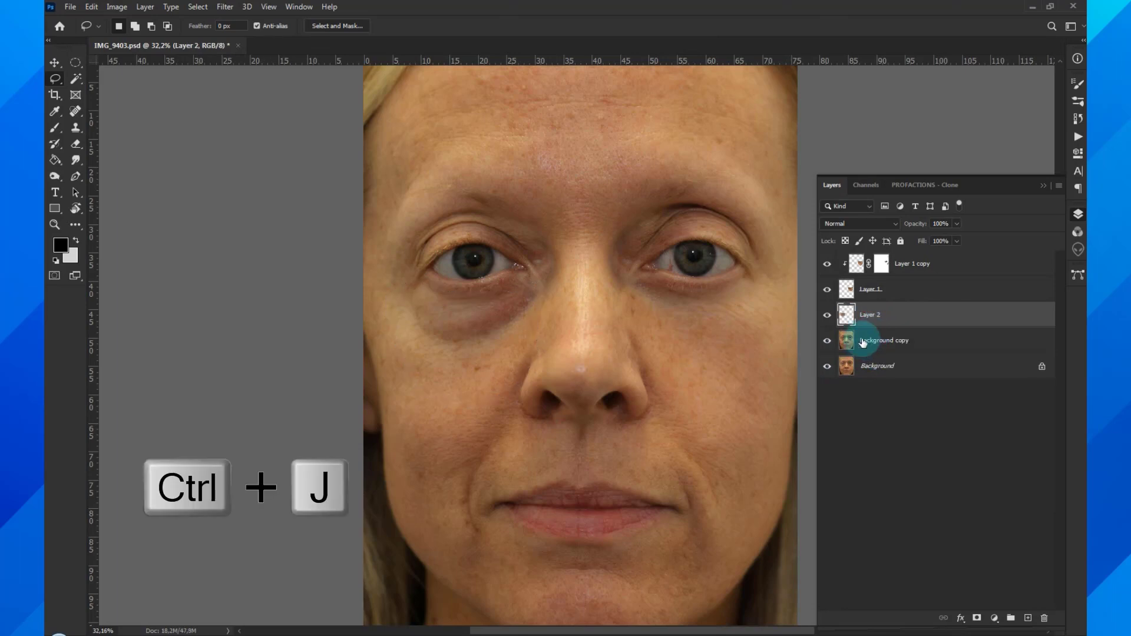
key(ctrl+j)
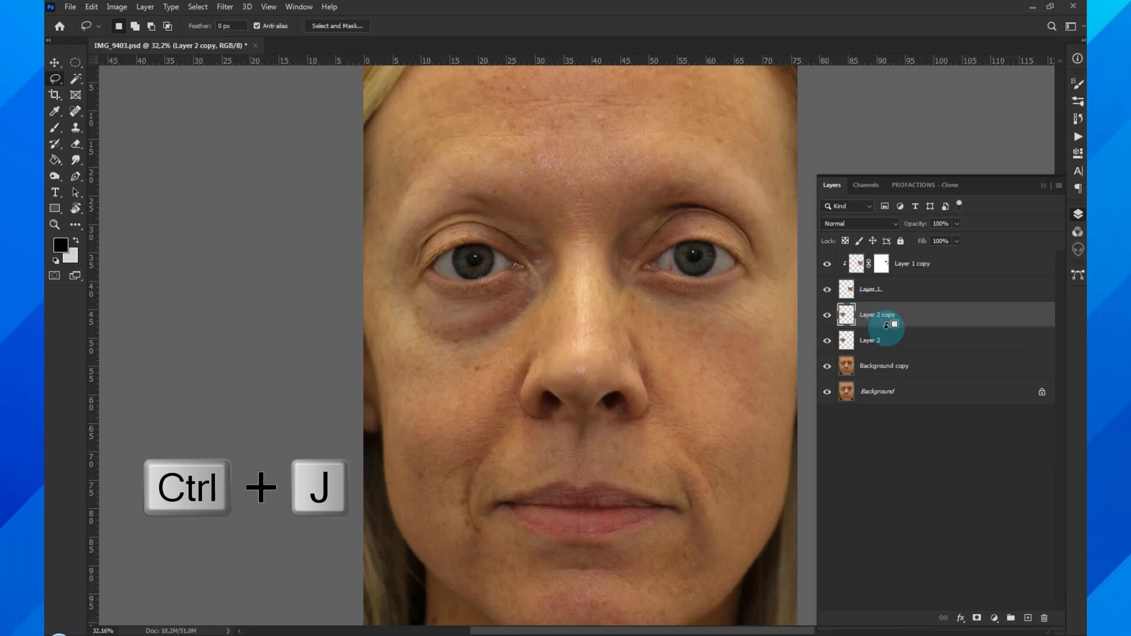
key(ctrl+alt+g)
alt+click(890, 325)
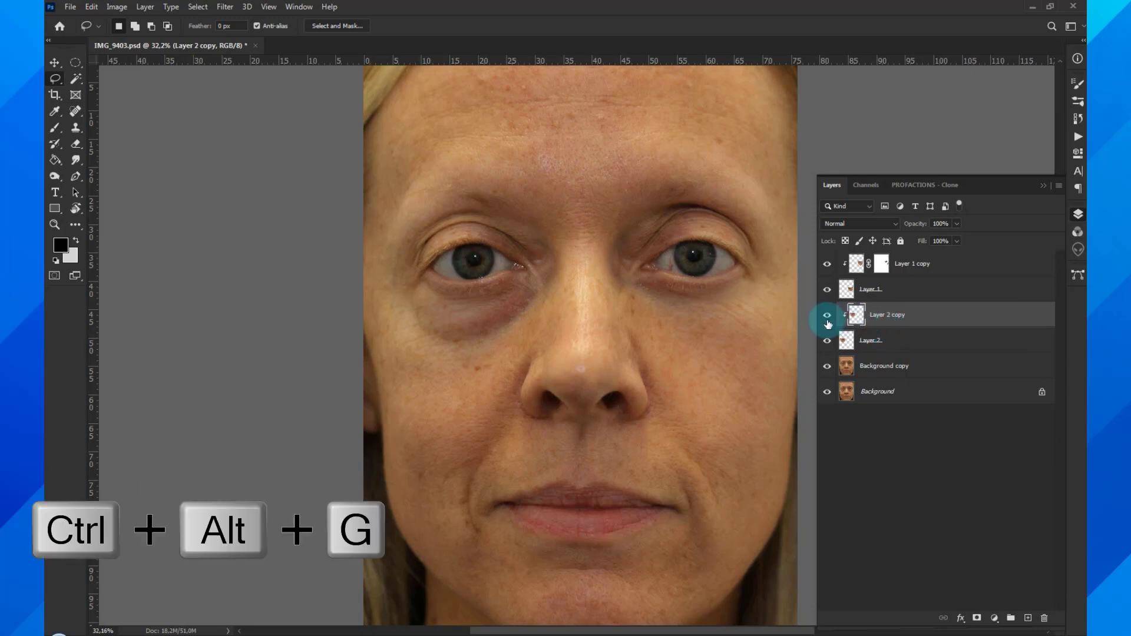
Warp the clipped Layer 2 copy so the cheek skin moves up over the bag under the eye
key(ctrl+t)
right_click(504, 328)
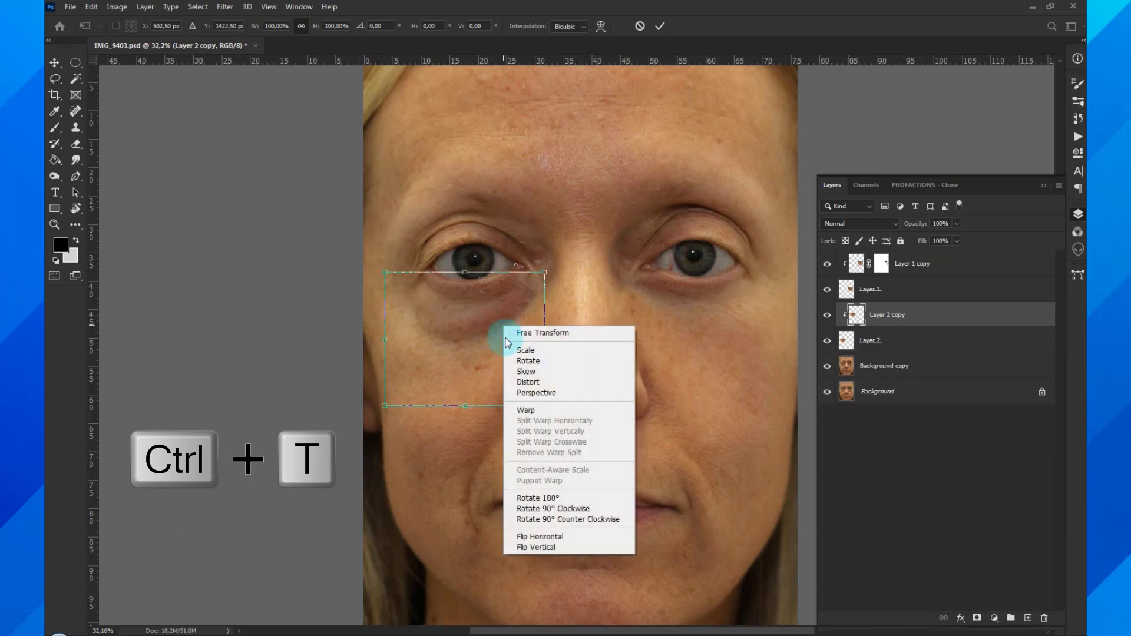
click(522, 410)
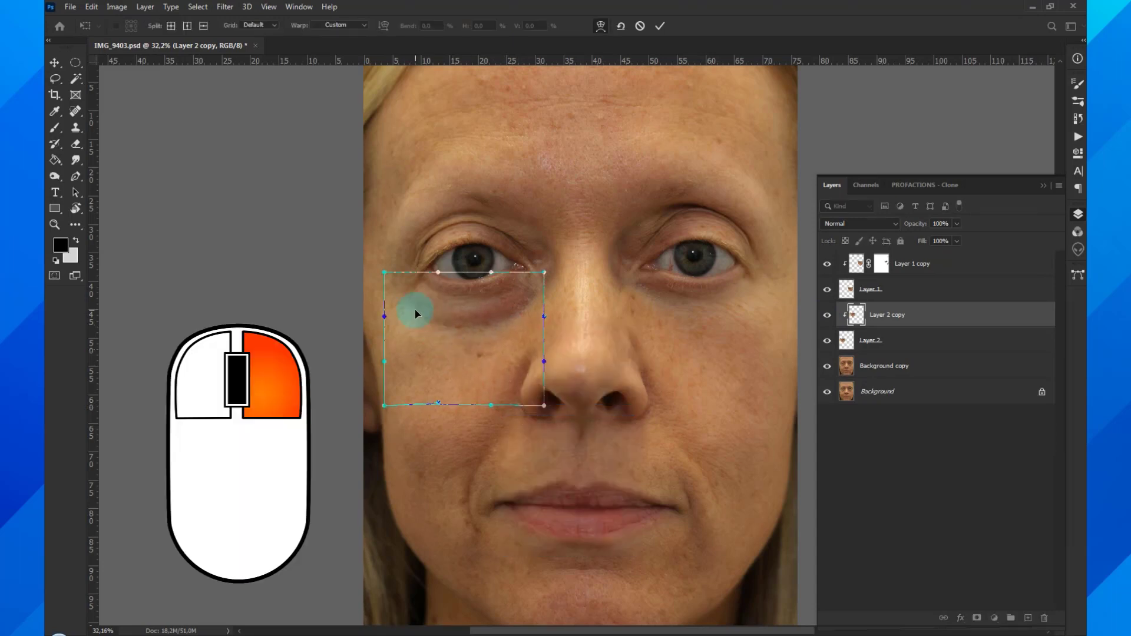
drag(421, 297, 424, 288)
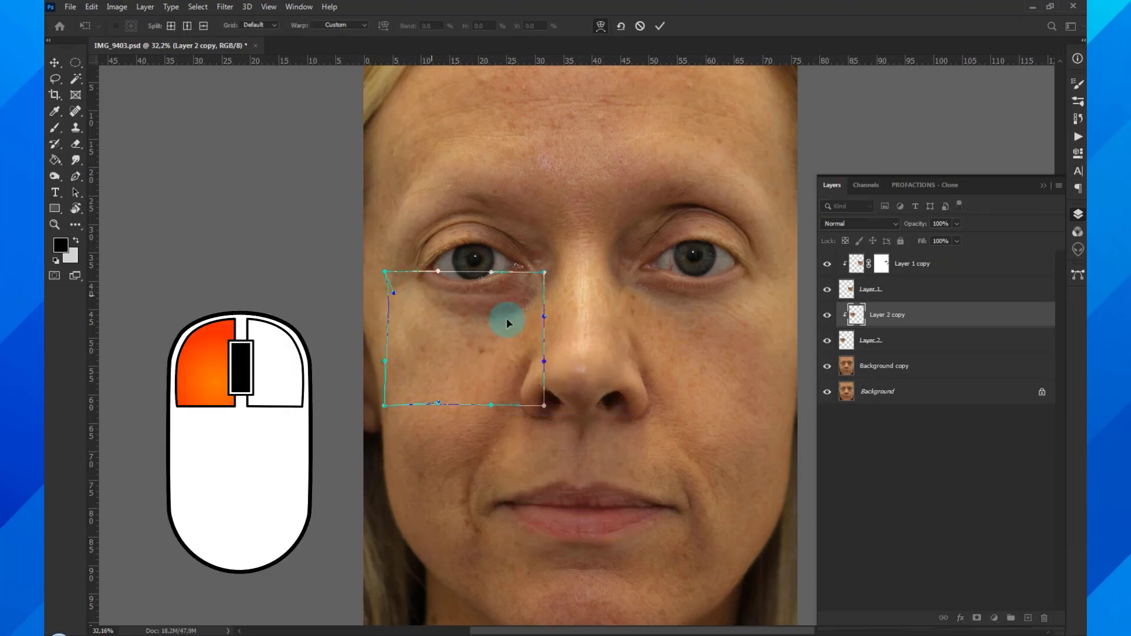
drag(543, 324, 467, 299)
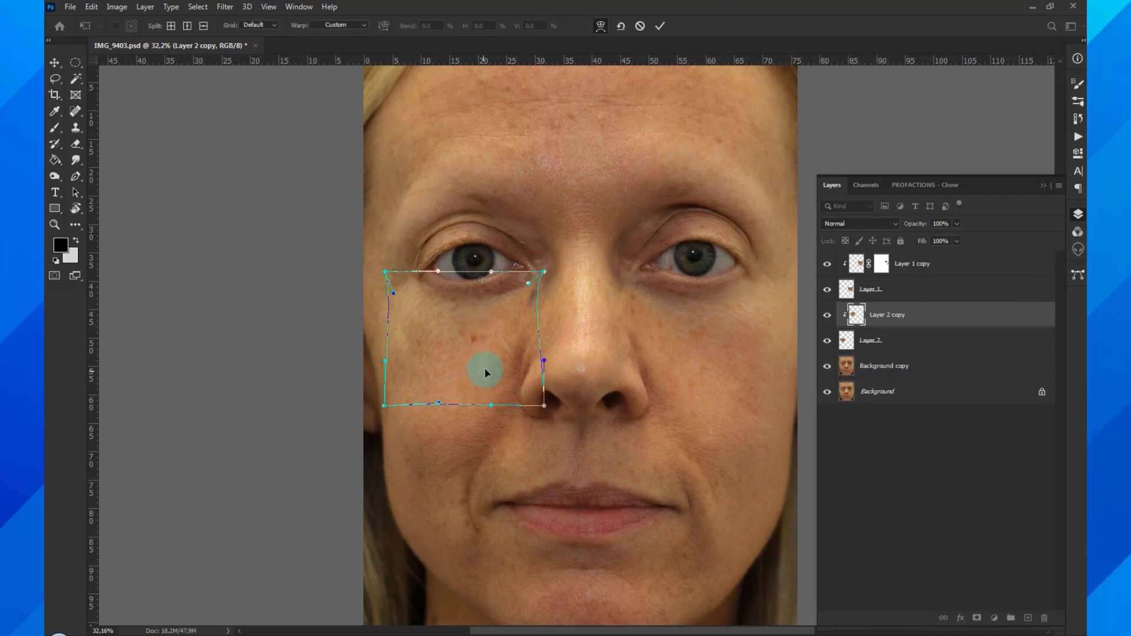
Refine the warp beside the nose and along the outer cheek, and apply the transformation
drag(528, 291, 557, 287)
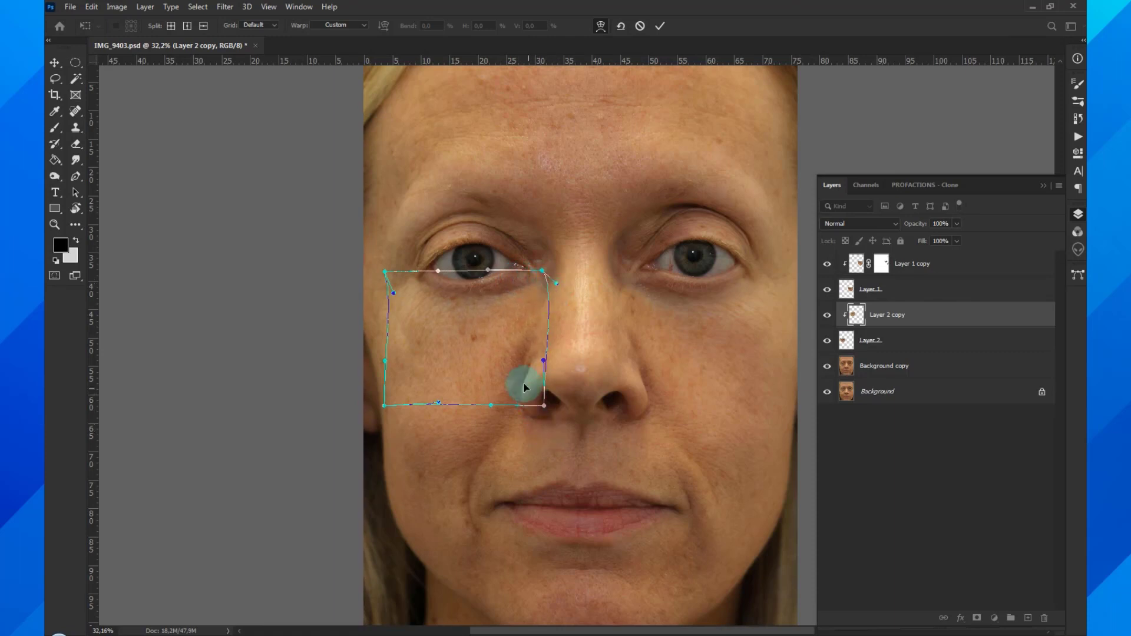
drag(524, 387, 537, 385)
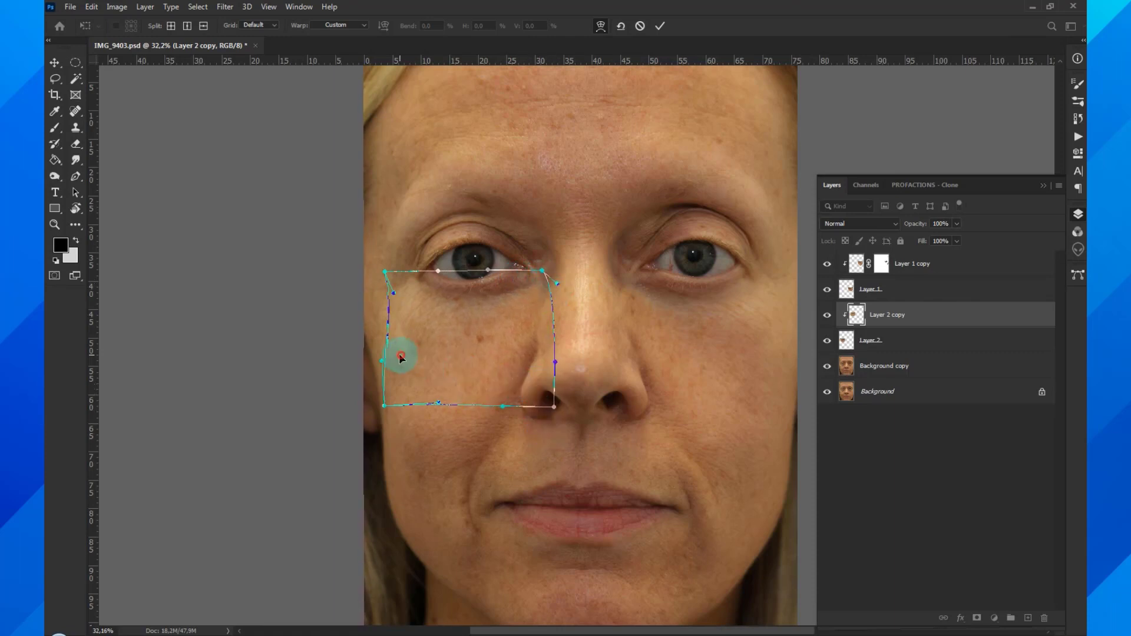
drag(394, 358, 393, 360)
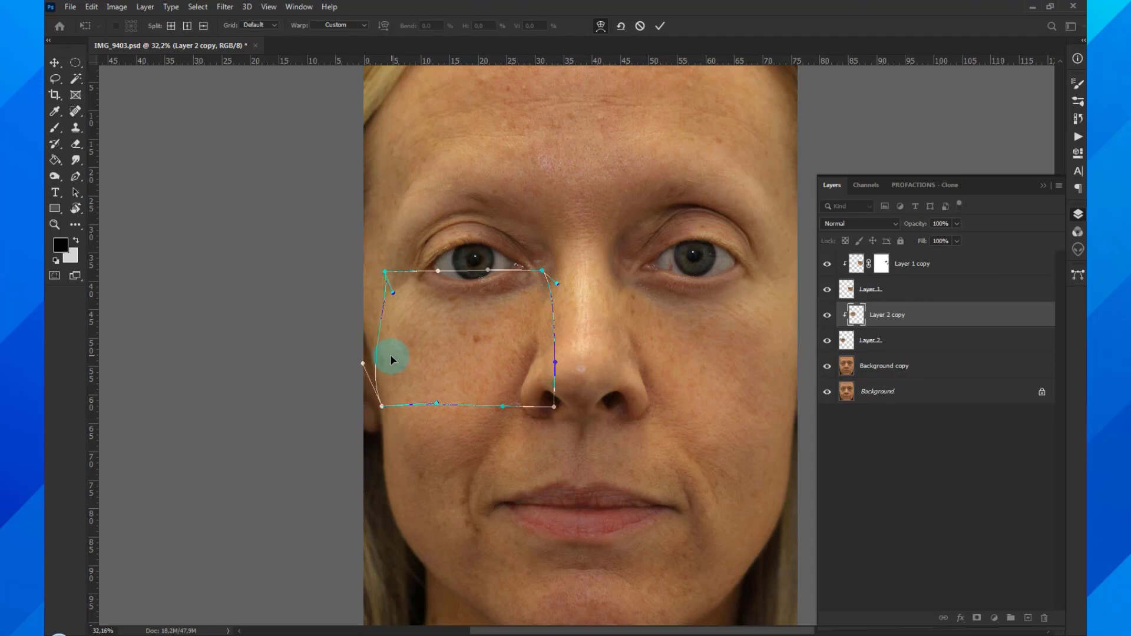
click(658, 25)
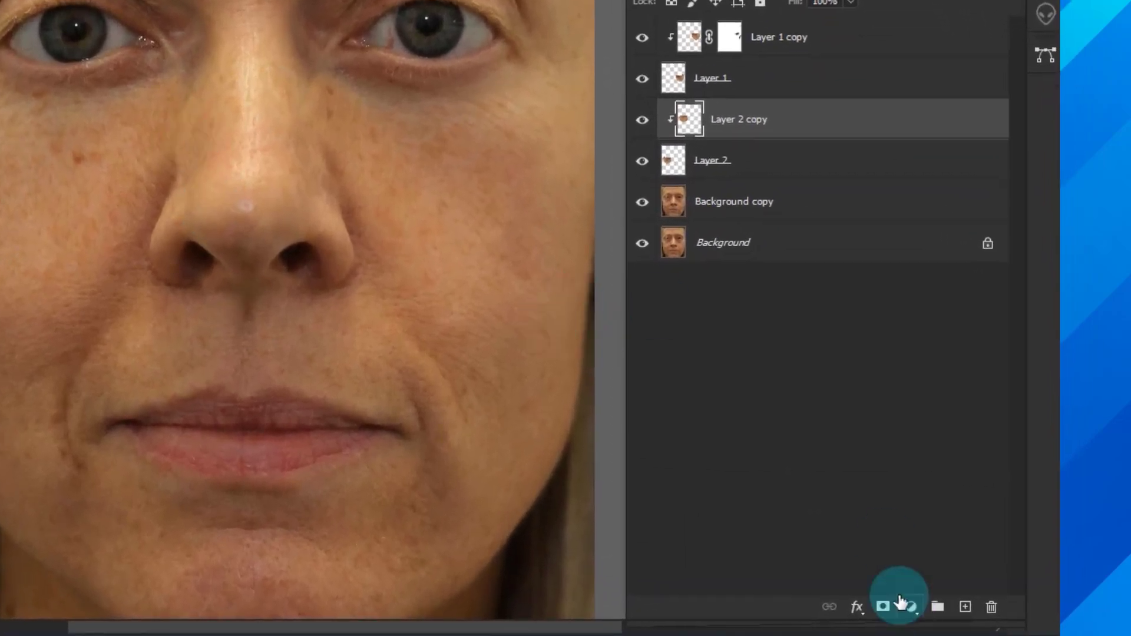
Add a layer mask to Layer 2 copy and paint black on it with a 120 px brush to blend the warped skin's edges
click(882, 606)
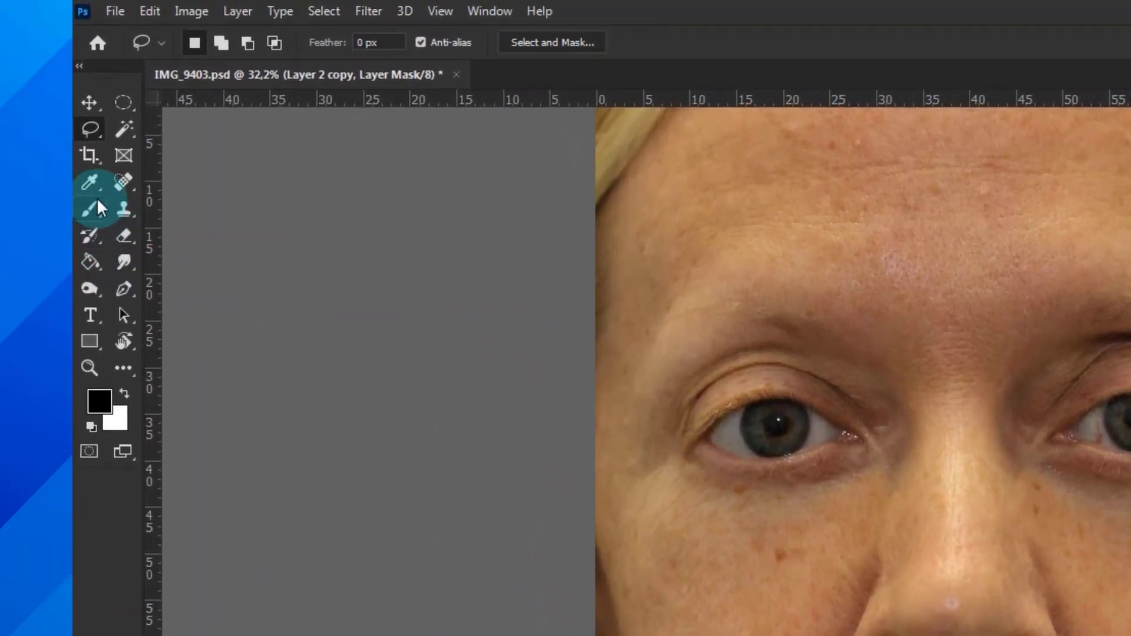
click(88, 212)
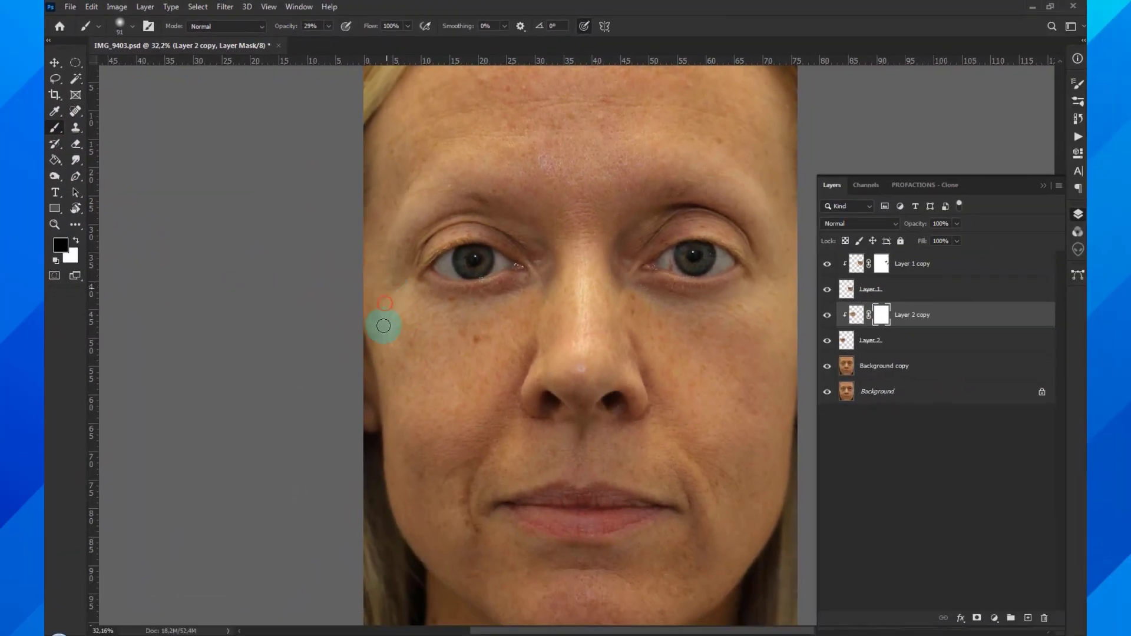
right_click(789, 452)
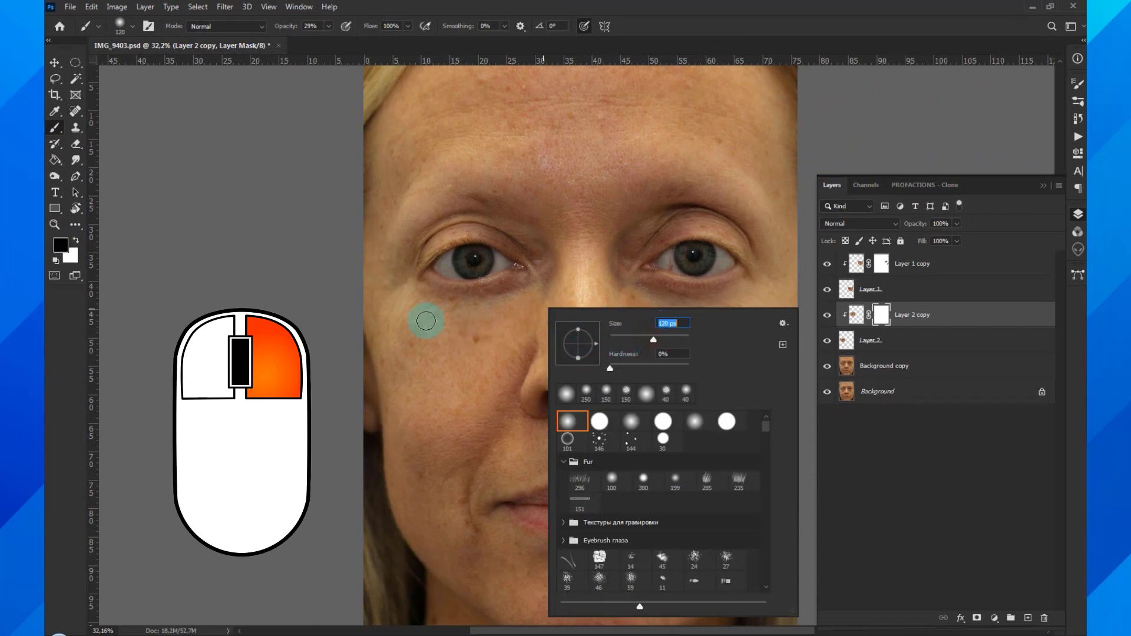
key(Return)
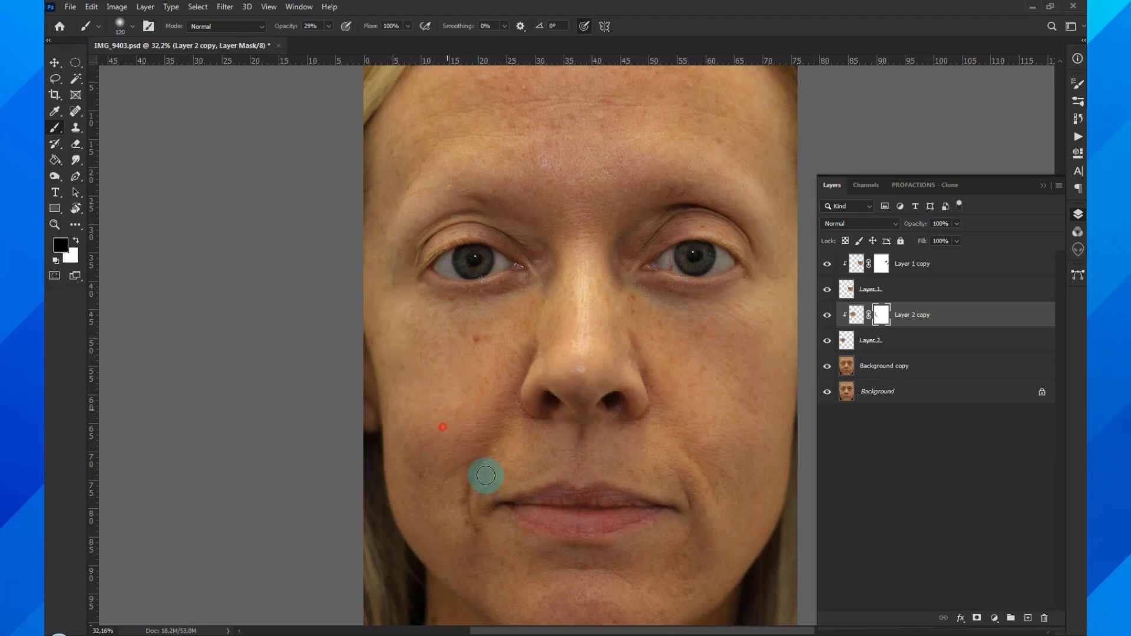
Group all layers from Background copy up to Layer 1 copy, leaving only Background outside
key(ctrl+minus)
key(ctrl+minus)
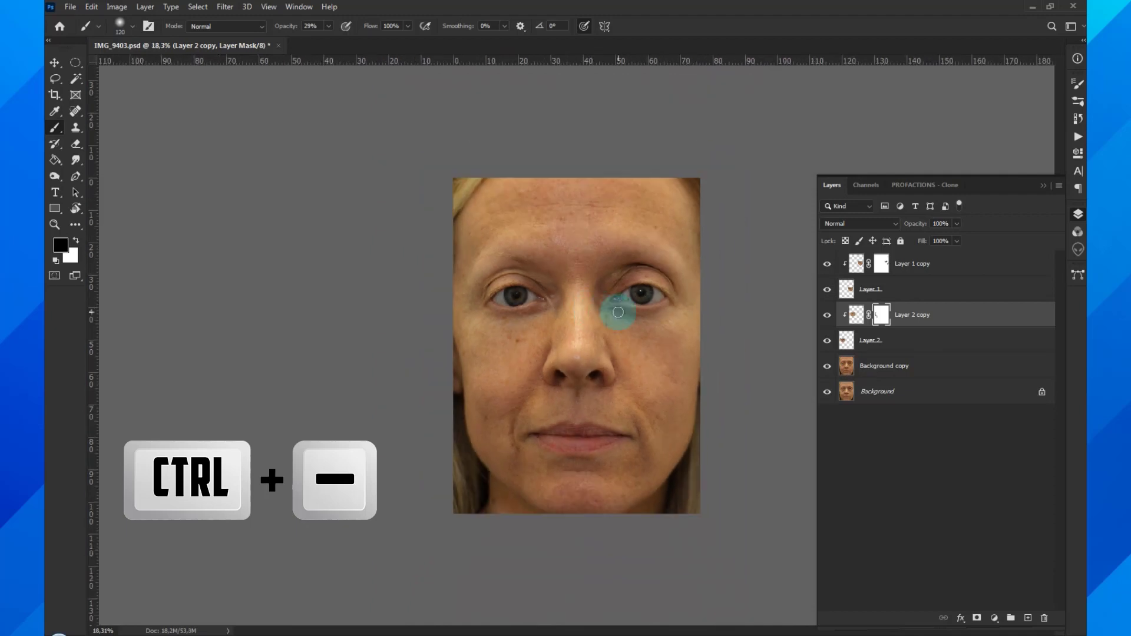
key(ctrl+plus)
key(ctrl+plus)
scroll(618, 312, down, 3)
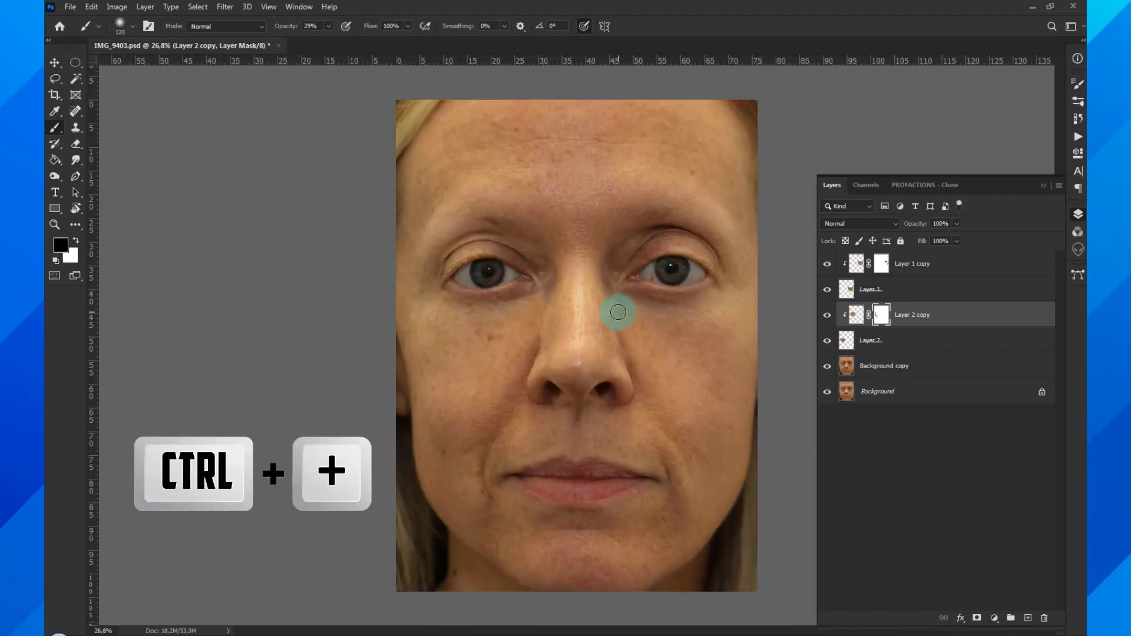
click(901, 366)
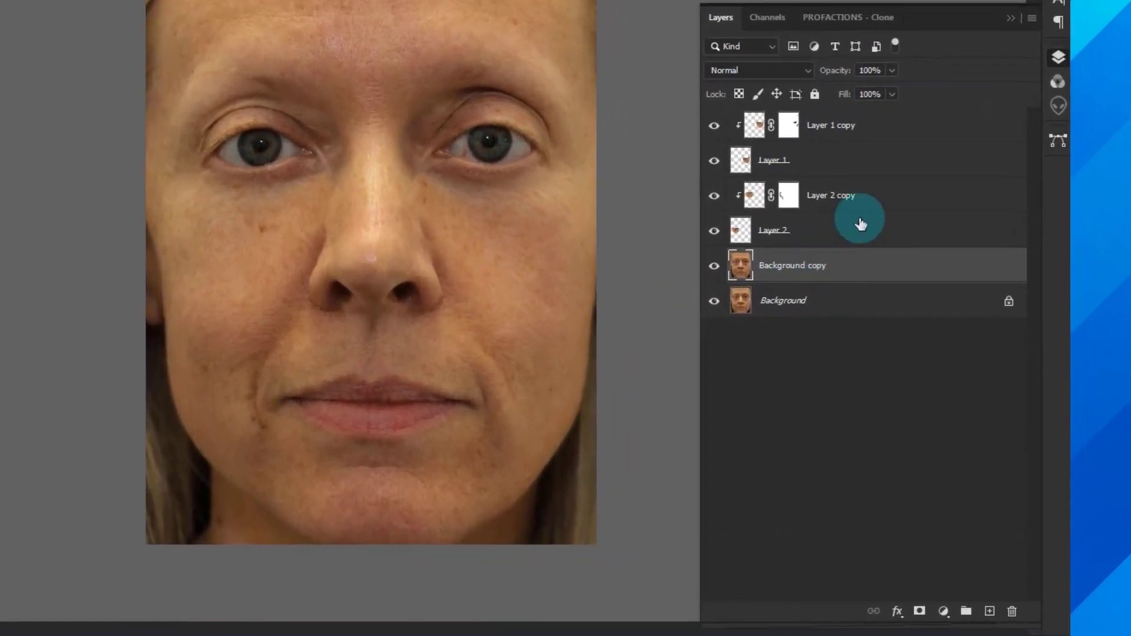
shift+click(892, 177)
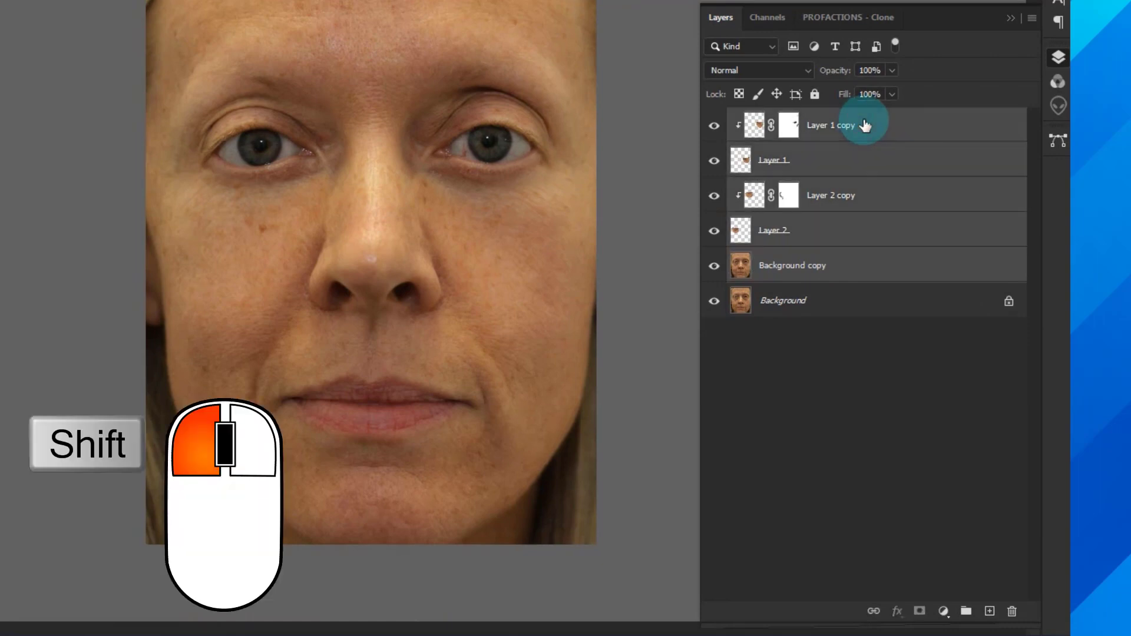
key(ctrl+g)
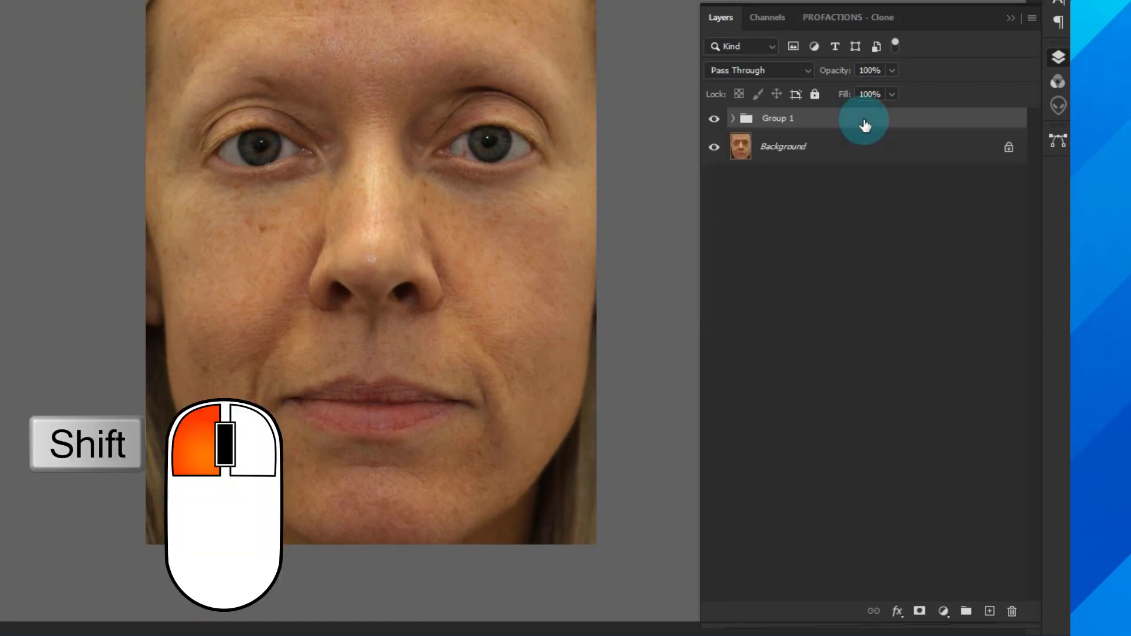
Toggle the retouch group's visibility to compare the portrait before and after the eye bag removal
click(715, 119)
click(714, 119)
click(715, 119)
click(715, 119)
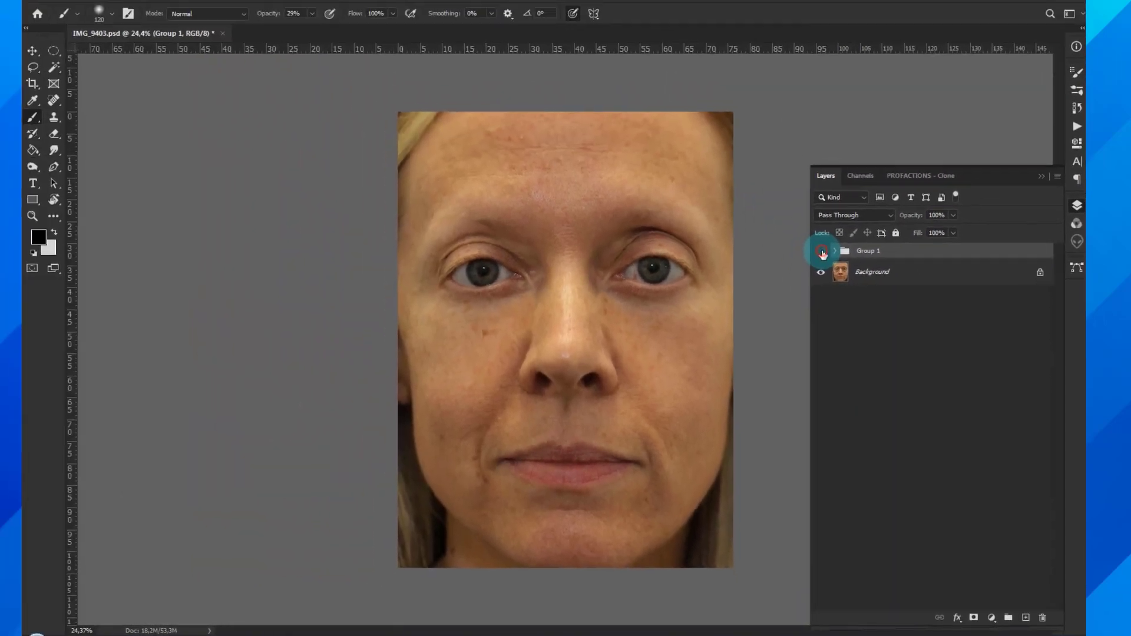
click(821, 253)
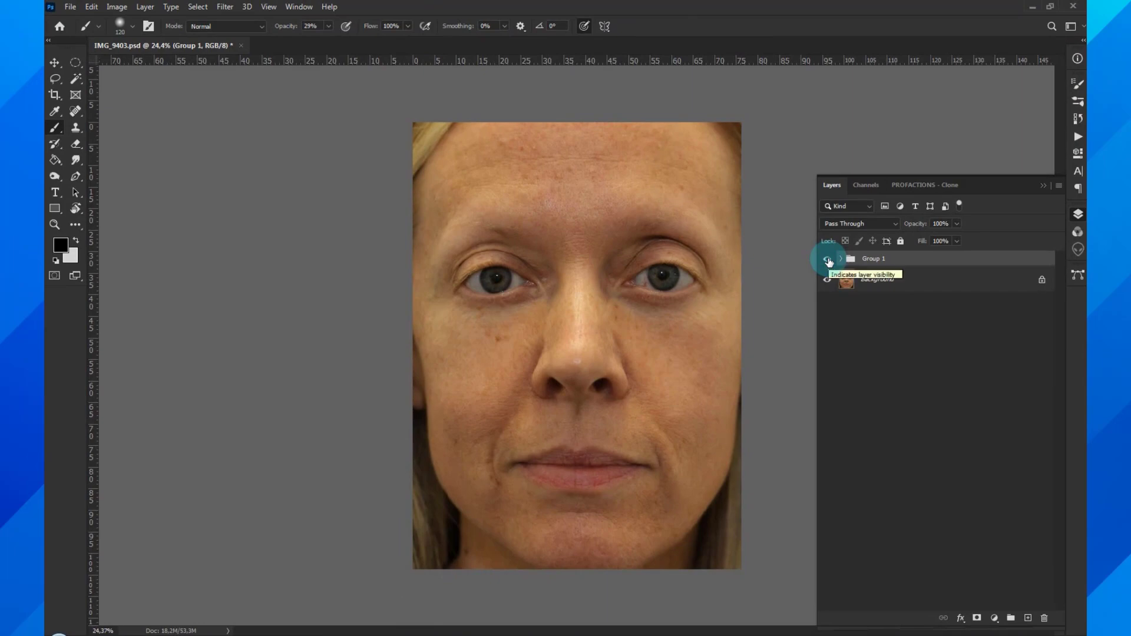